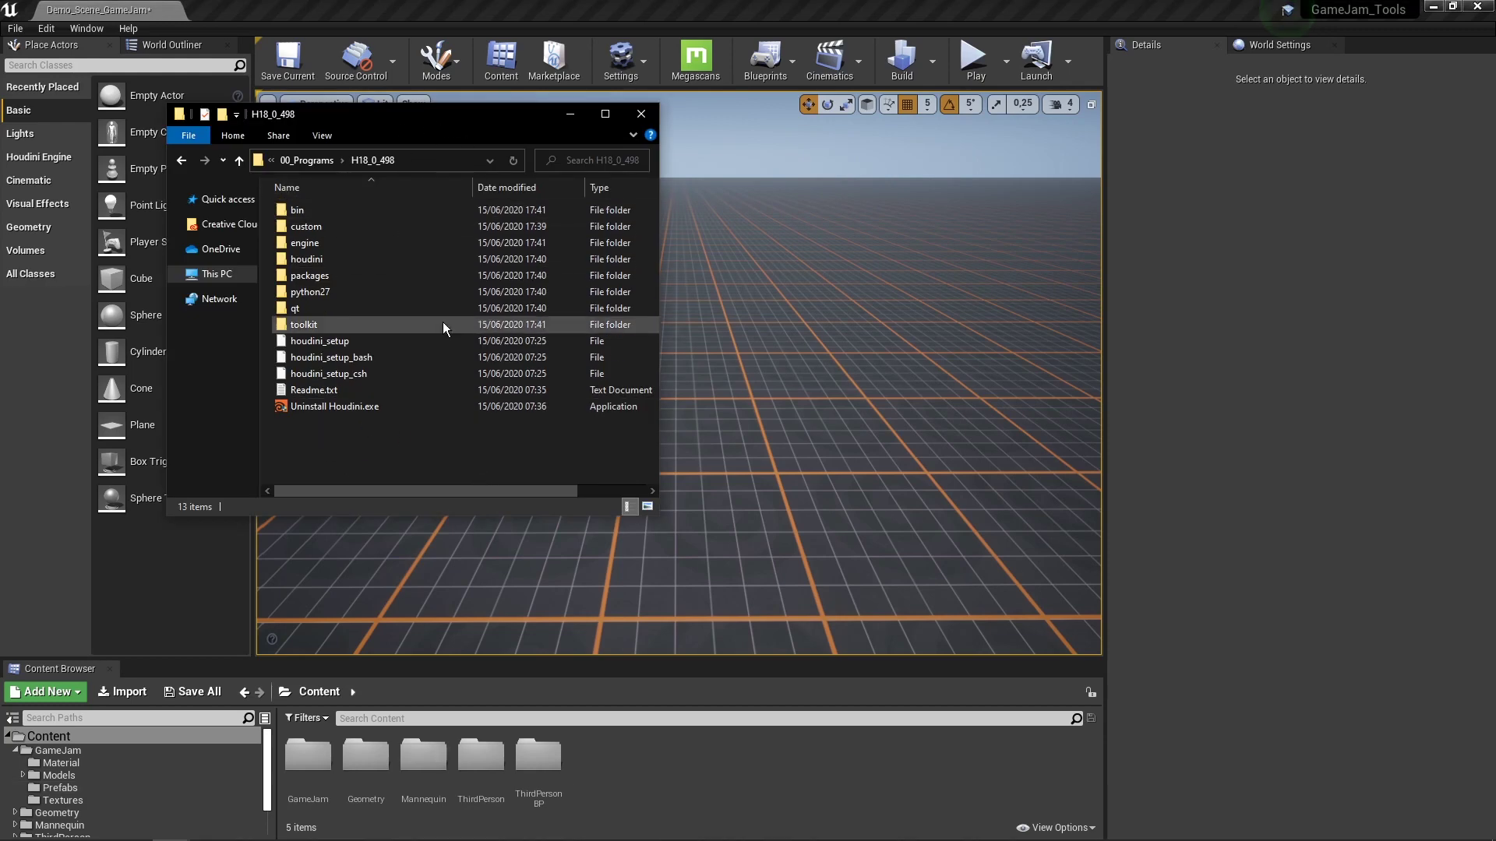
# Browse the Houdini installation to engine/unreal/4.25 to locate the HoudiniEngine plugin folder, and close the file windows
pyautogui.doubleClick(310, 245)
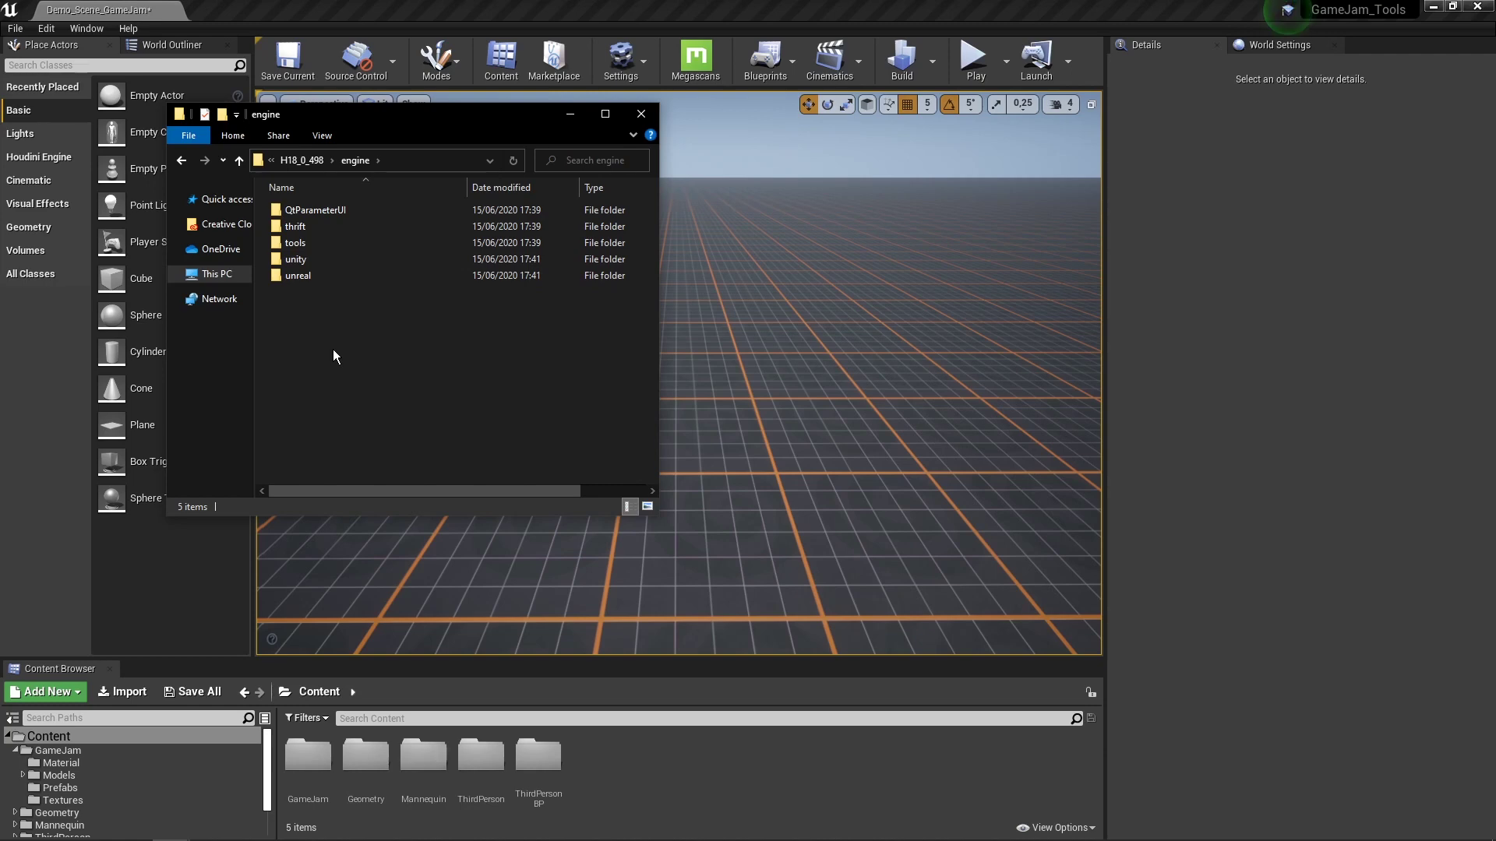
pyautogui.click(309, 278)
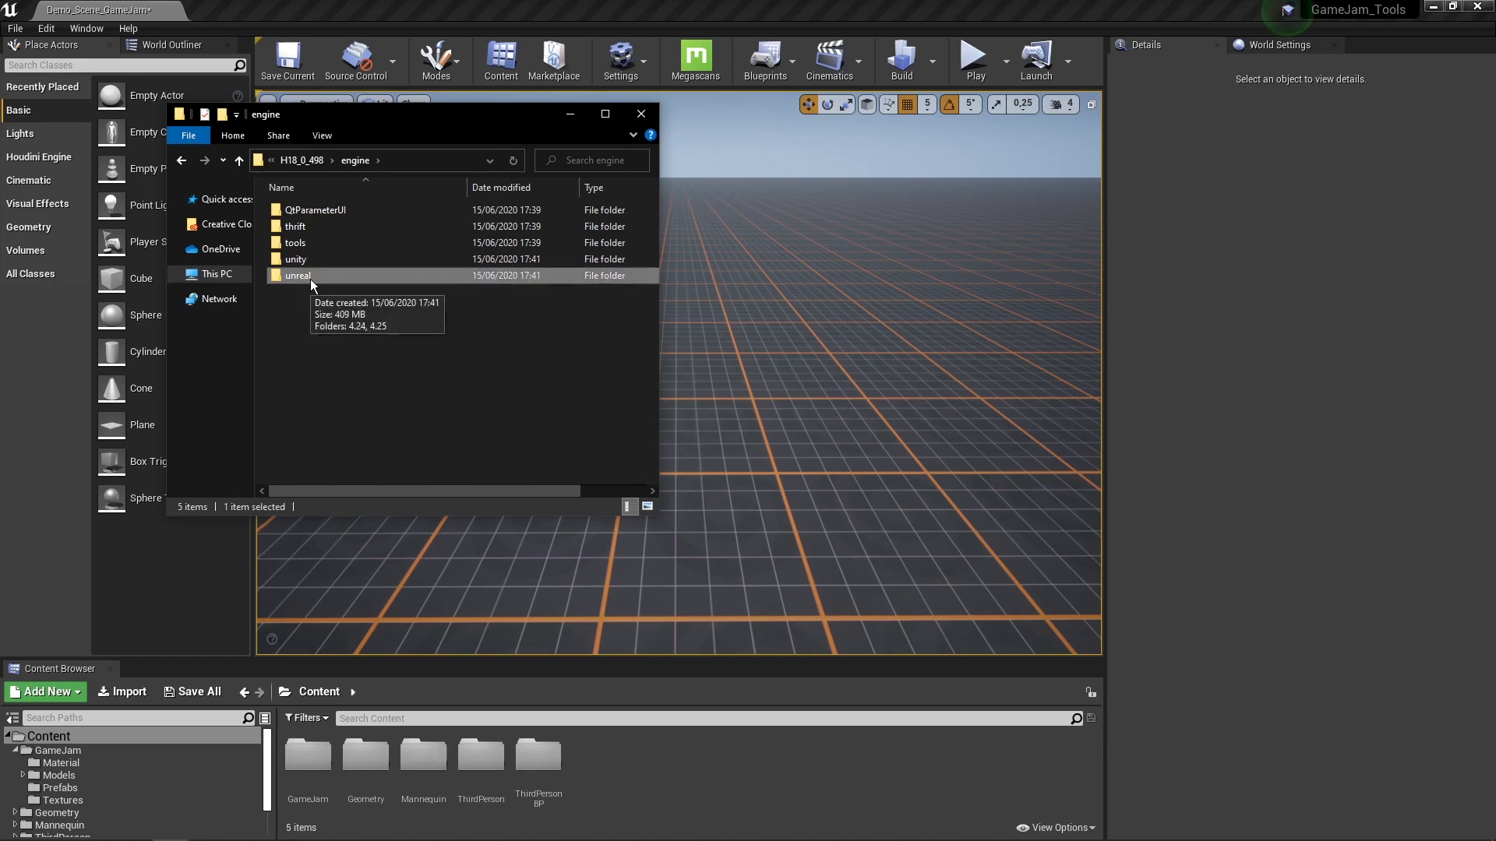
pyautogui.doubleClick(308, 278)
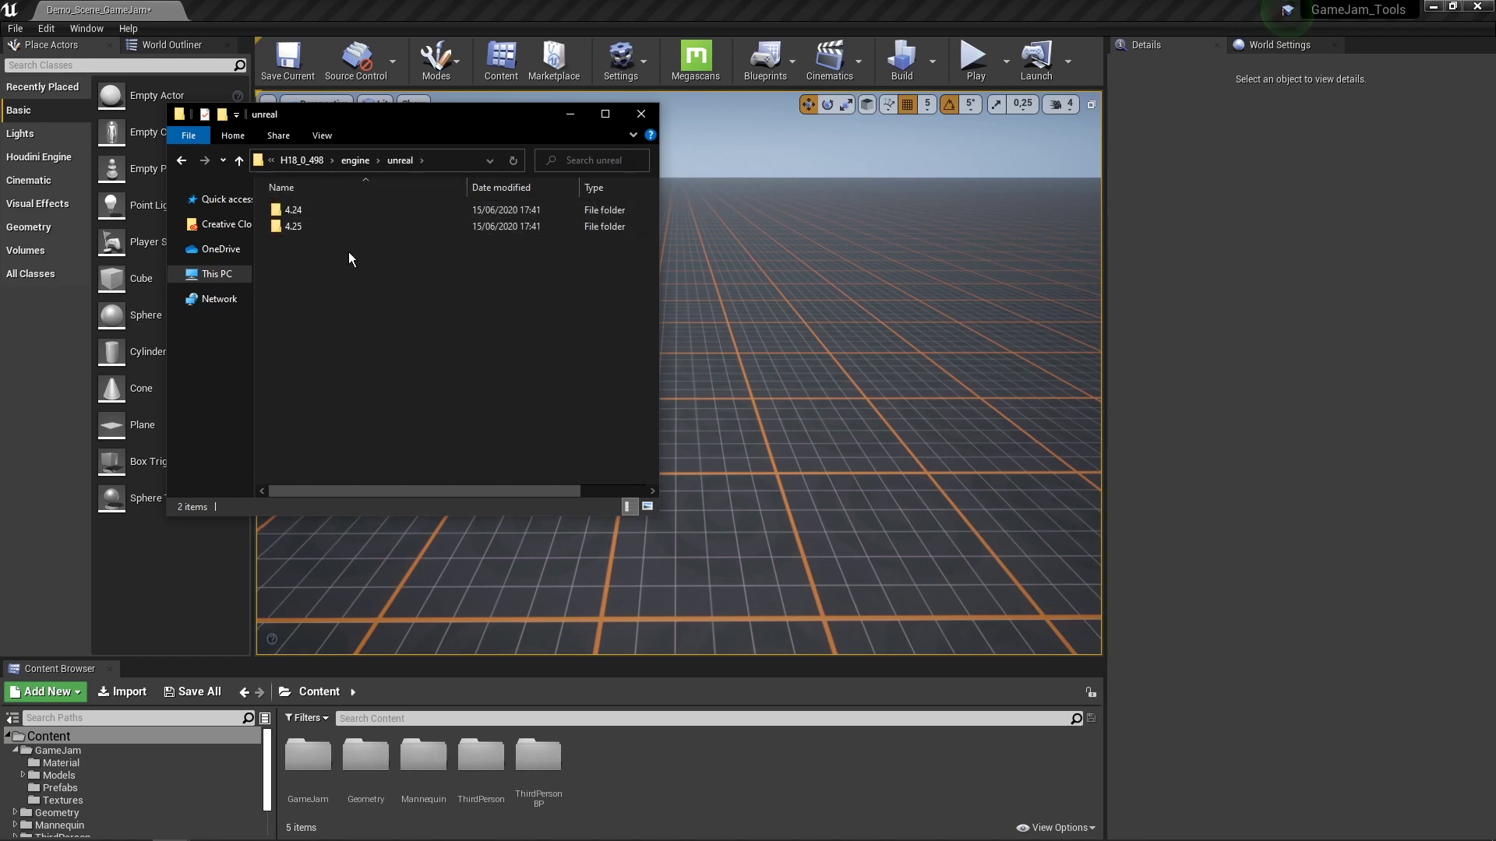
pyautogui.doubleClick(300, 228)
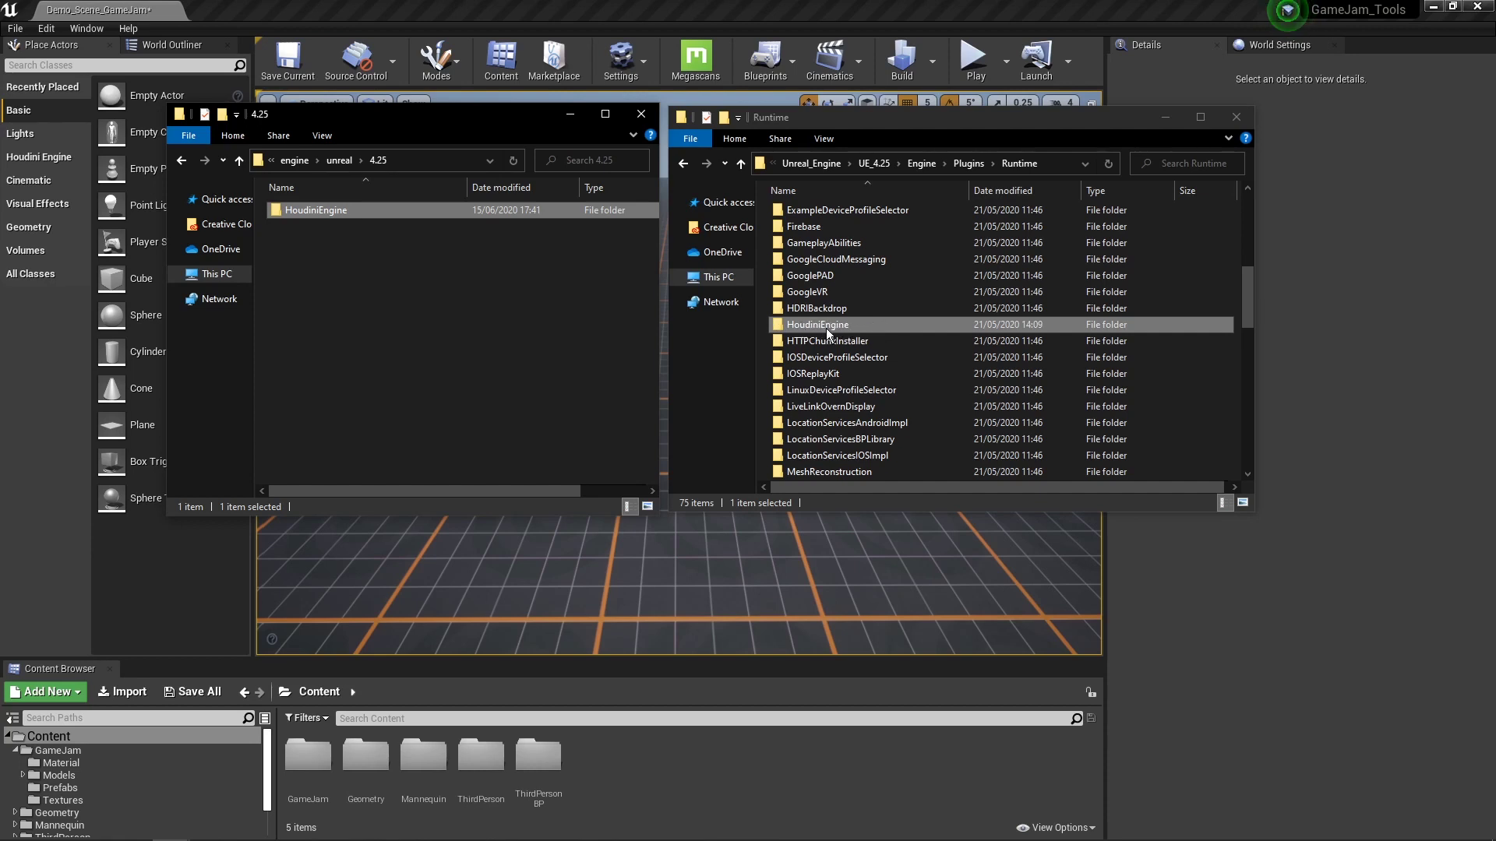
pyautogui.click(1234, 118)
pyautogui.click(640, 114)
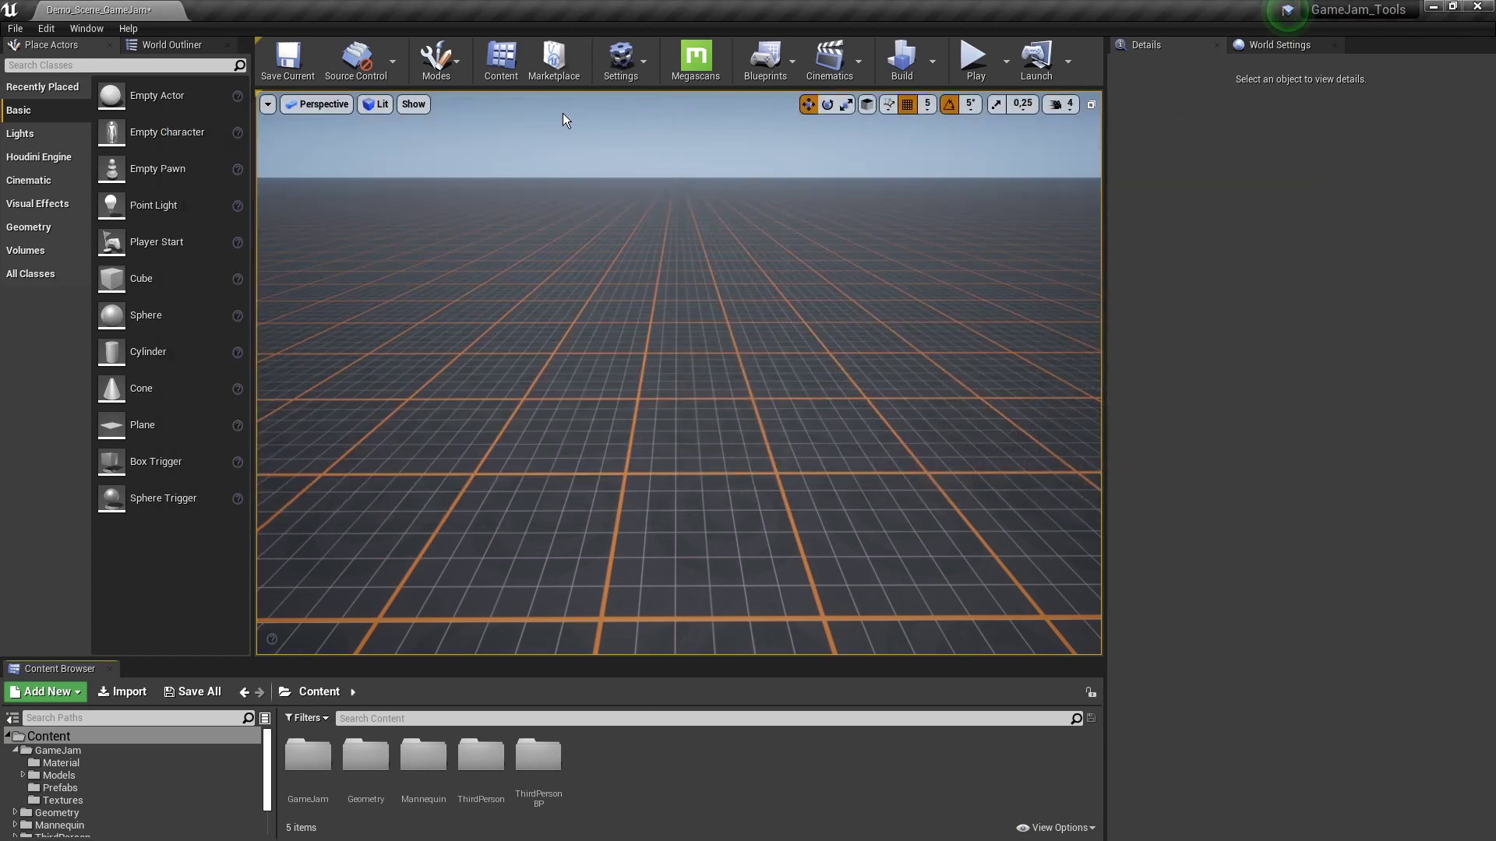
# Open the editor's Plugins browser and move its window over the viewport
pyautogui.click(642, 70)
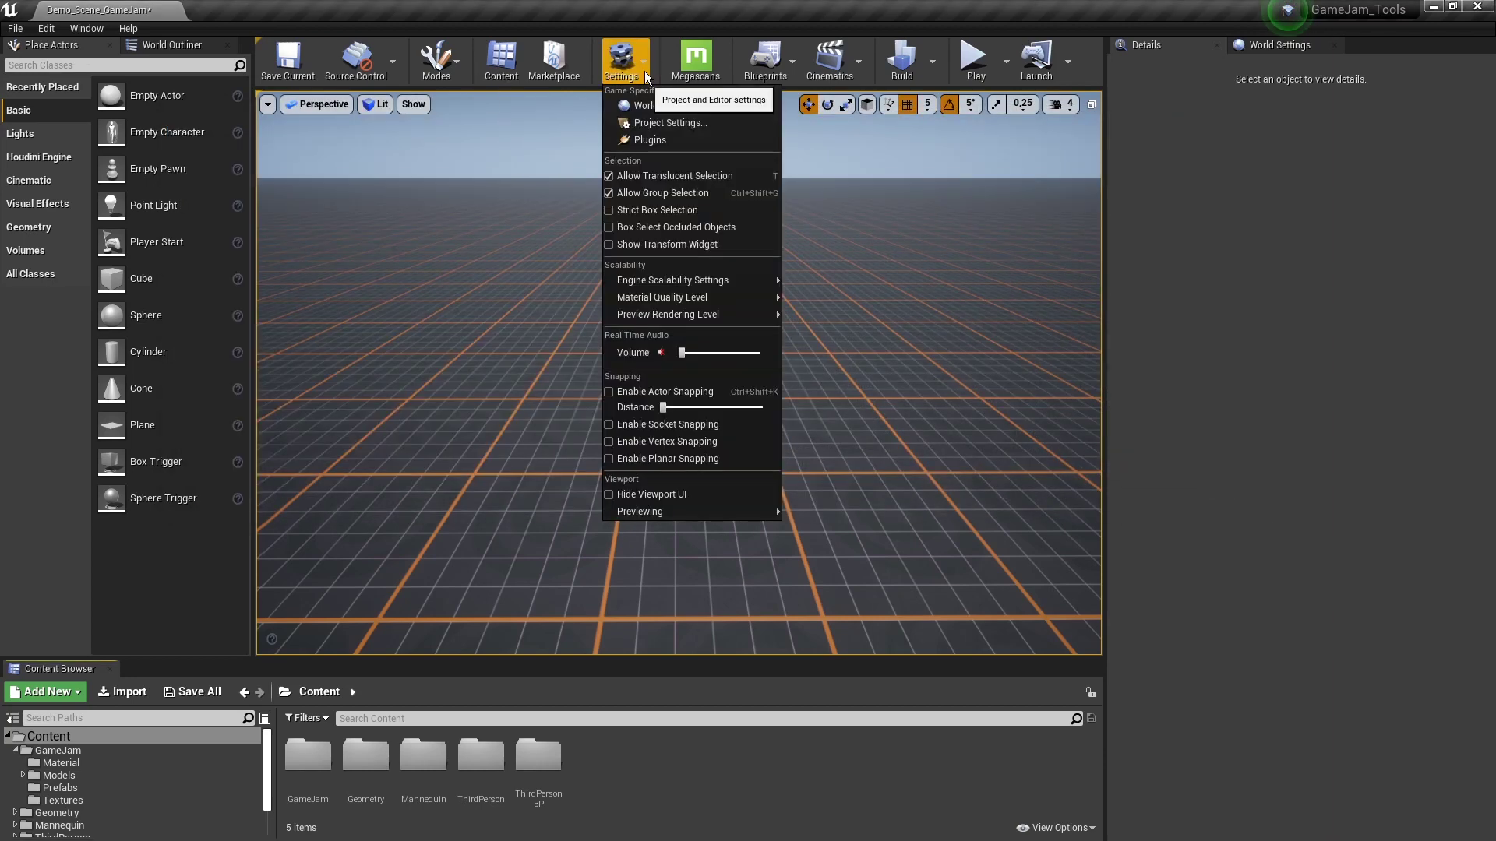
pyautogui.click(640, 145)
pyautogui.moveTo(539, 8); pyautogui.dragTo(664, 134)
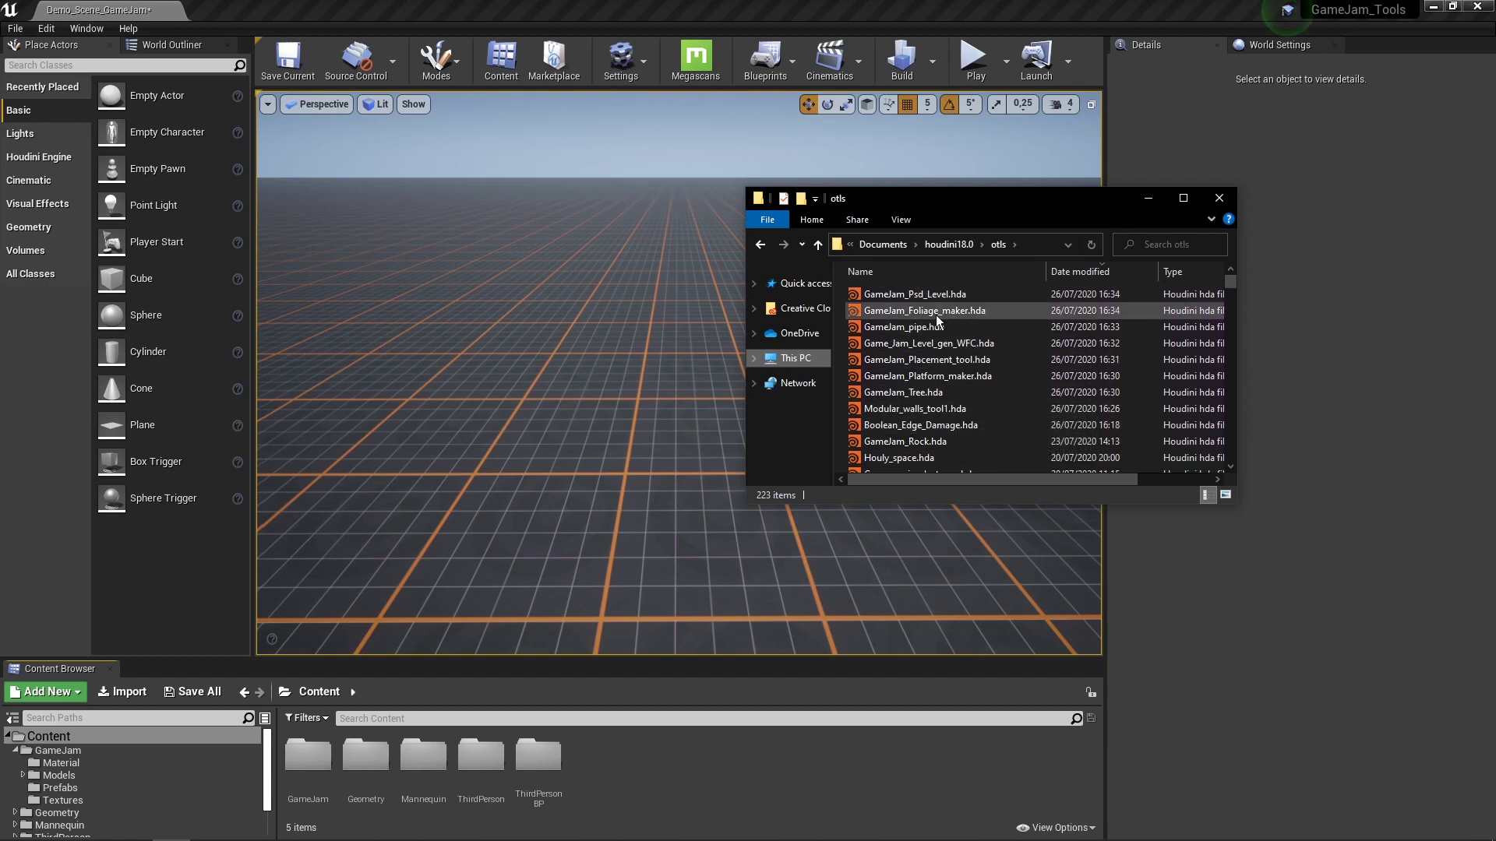
# Import GameJam_Tree.hda from the houdini18.0 otls folder into the project's Content folder and place the asset in the level
pyautogui.moveTo(895, 394); pyautogui.dragTo(622, 769)
pyautogui.click(622, 770)
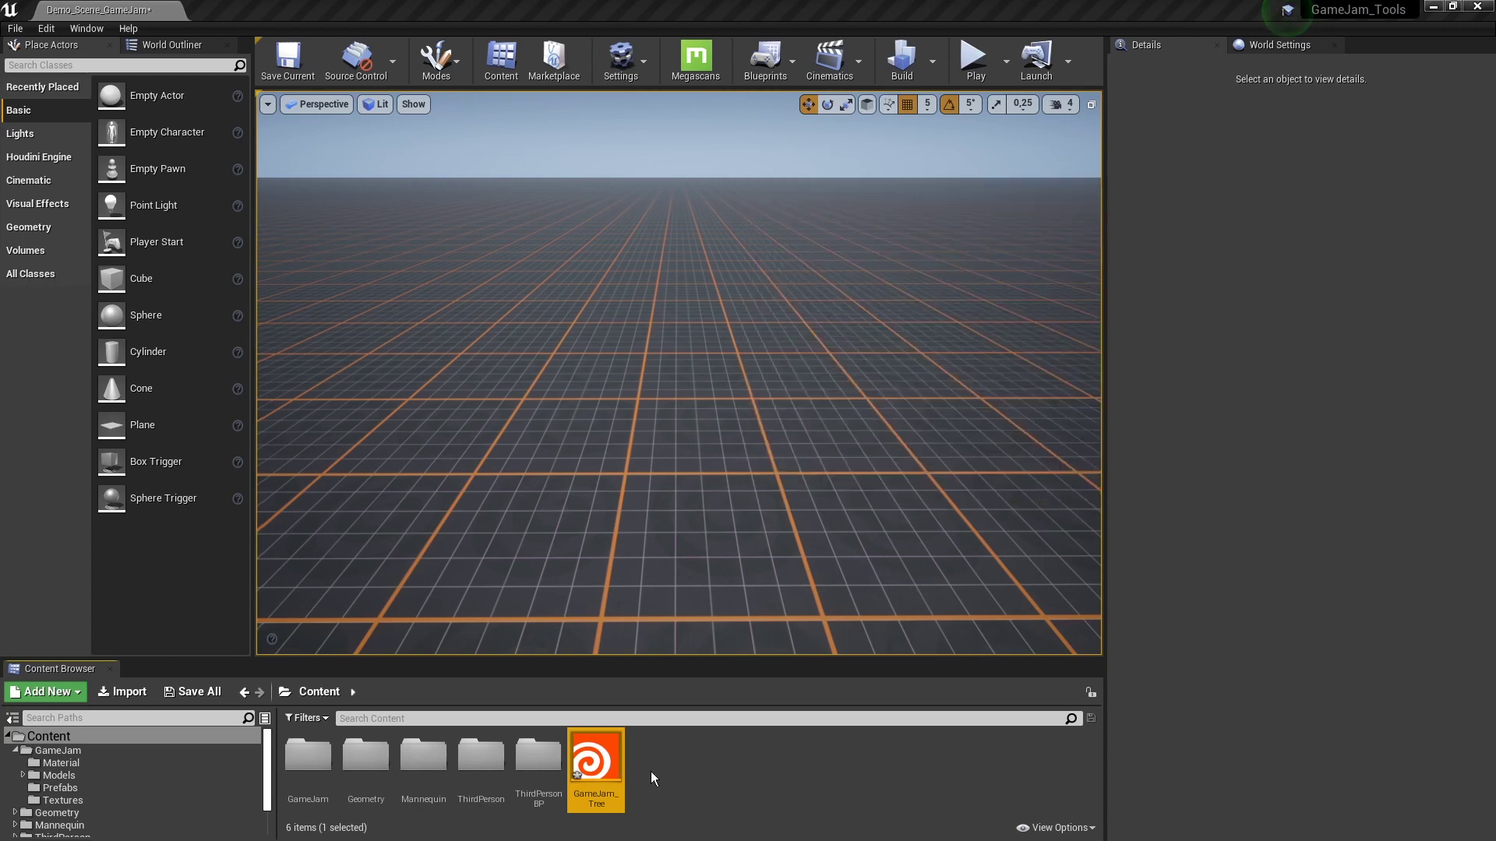
pyautogui.moveTo(610, 770); pyautogui.dragTo(666, 386)
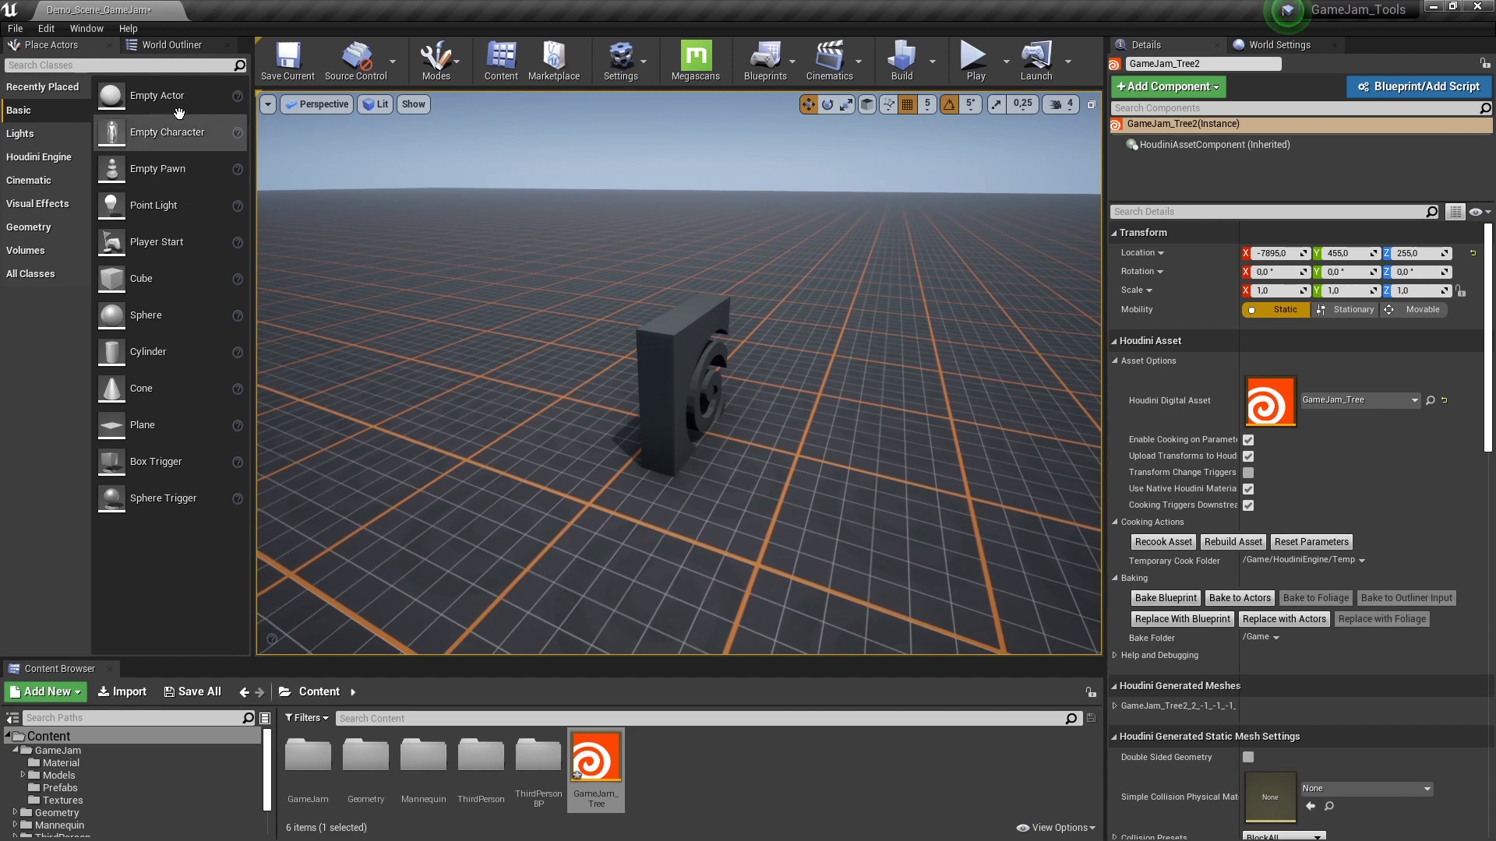
# Restart the Houdini Engine session so the placed tree asset can cook
pyautogui.click(16, 29)
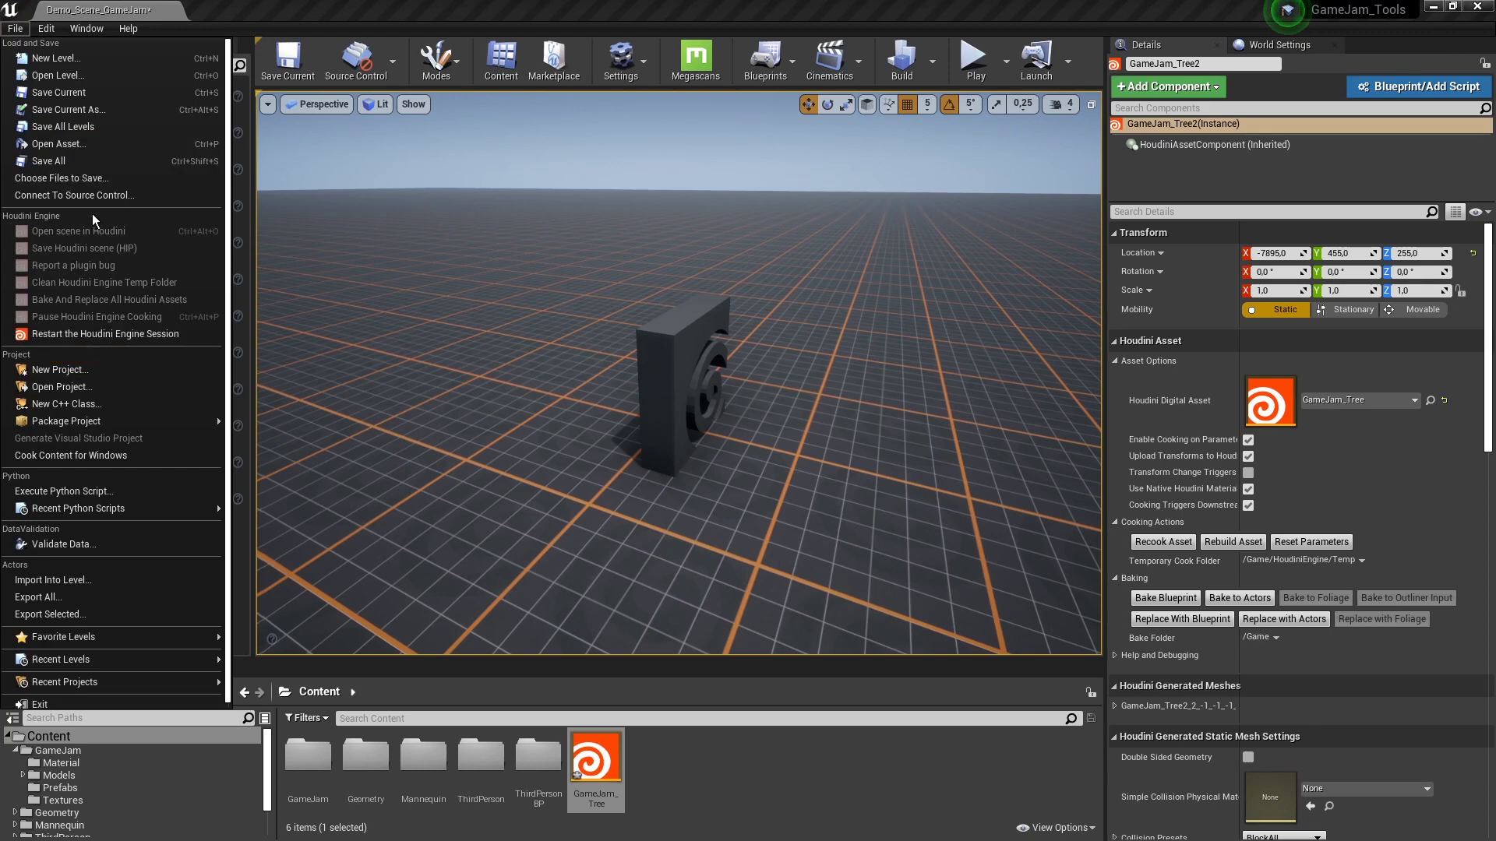
pyautogui.click(79, 337)
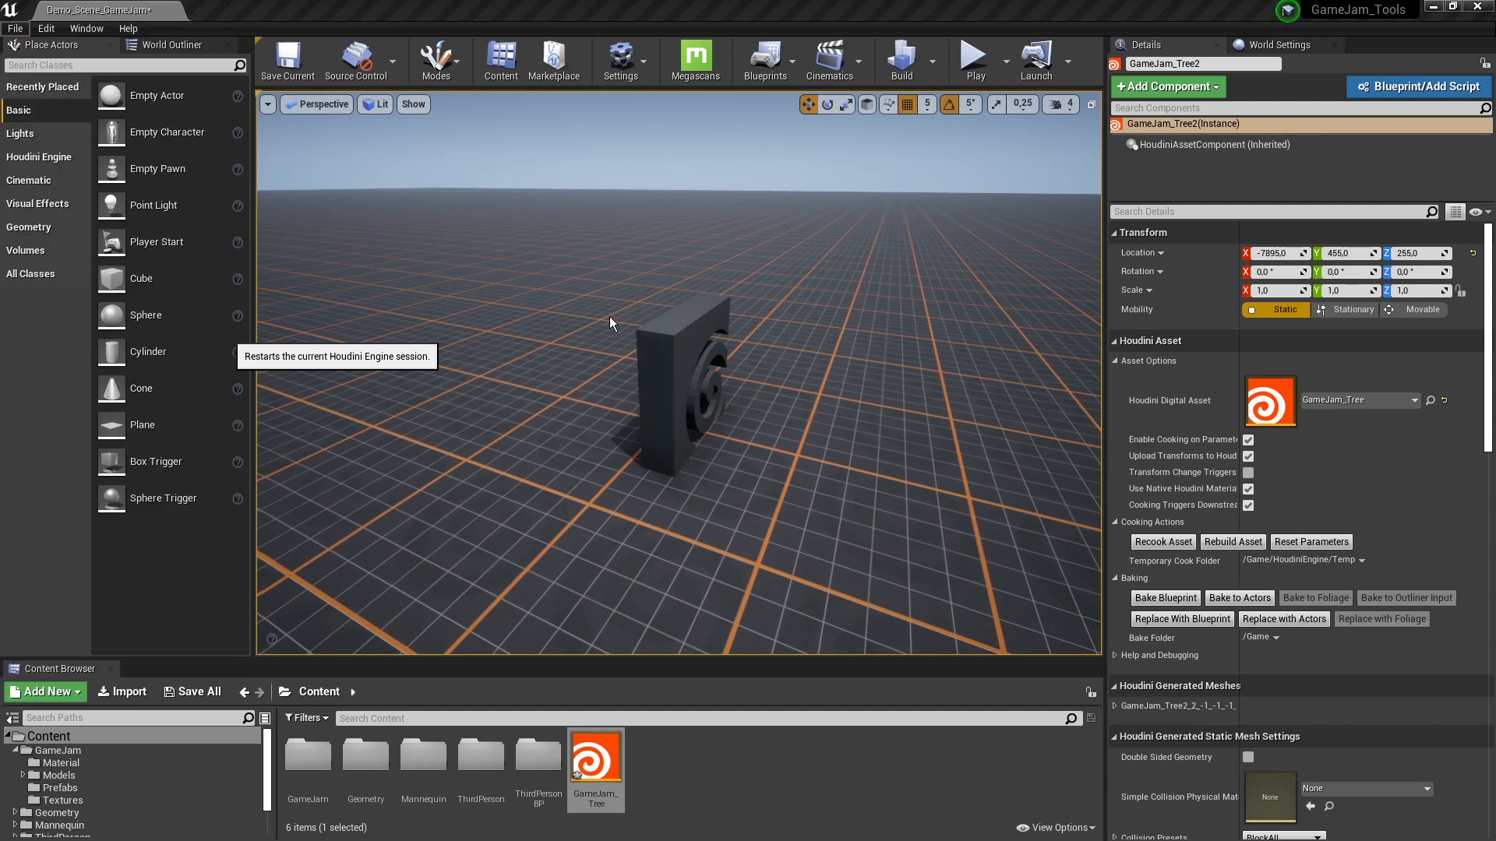
pyautogui.click(15, 28)
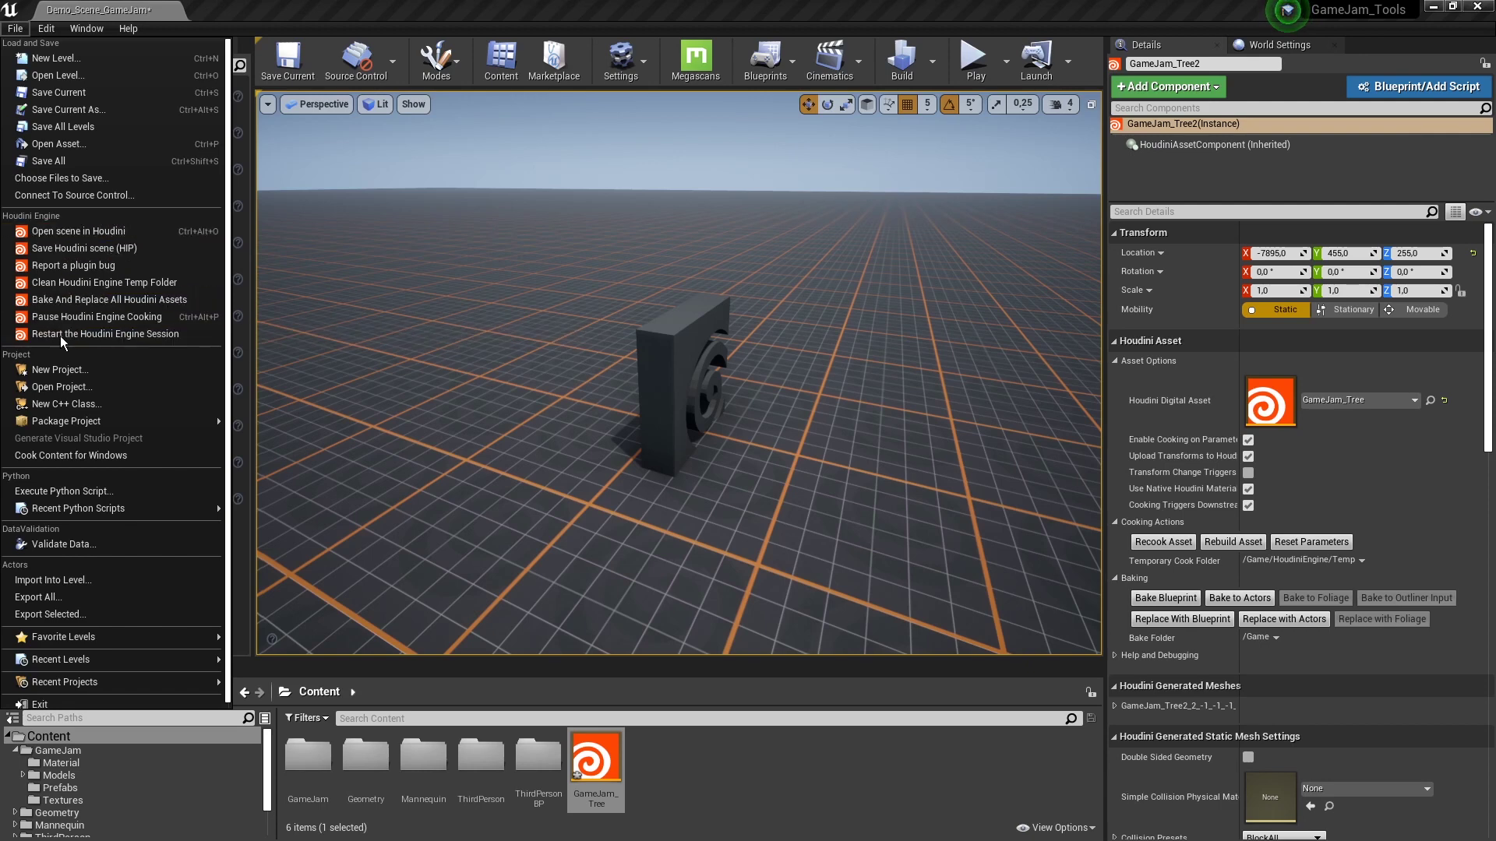
pyautogui.click(734, 554)
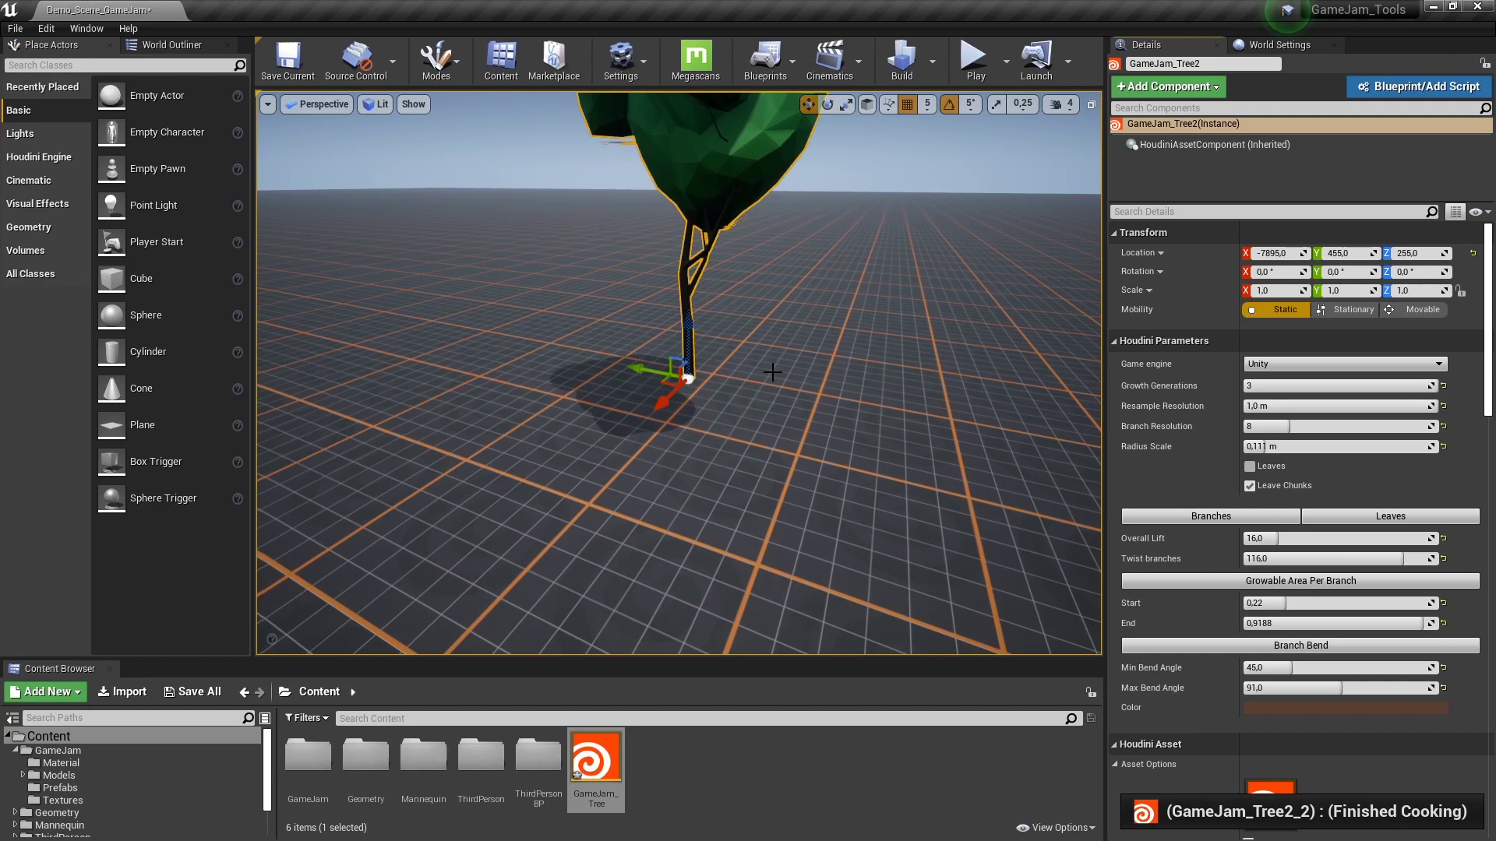
# Select the GameJam_Tree asset in the level and rotate it about 90° around the Z axis
pyautogui.press('f')
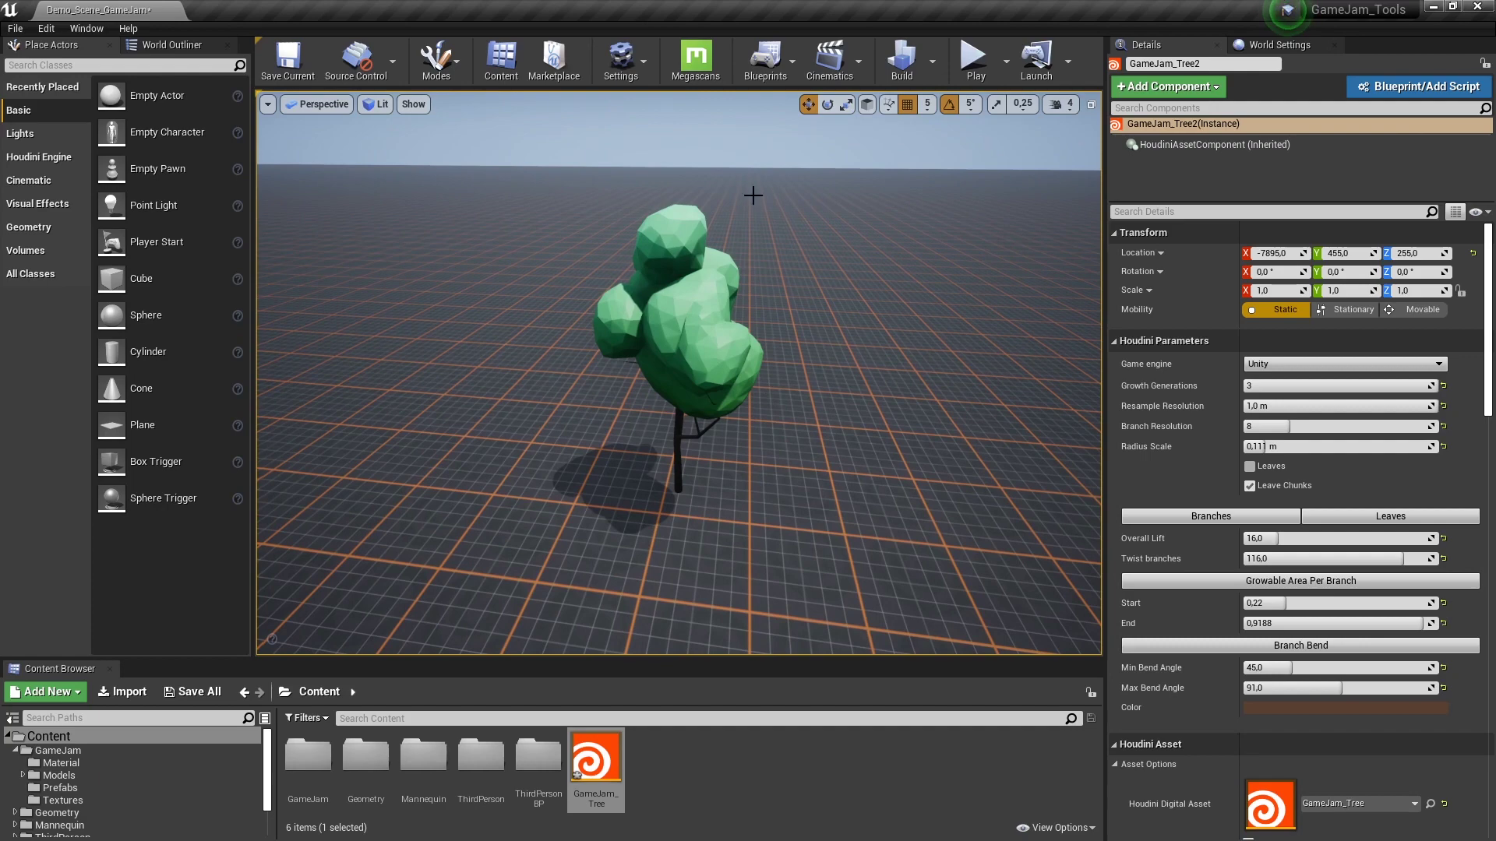
pyautogui.click(688, 335)
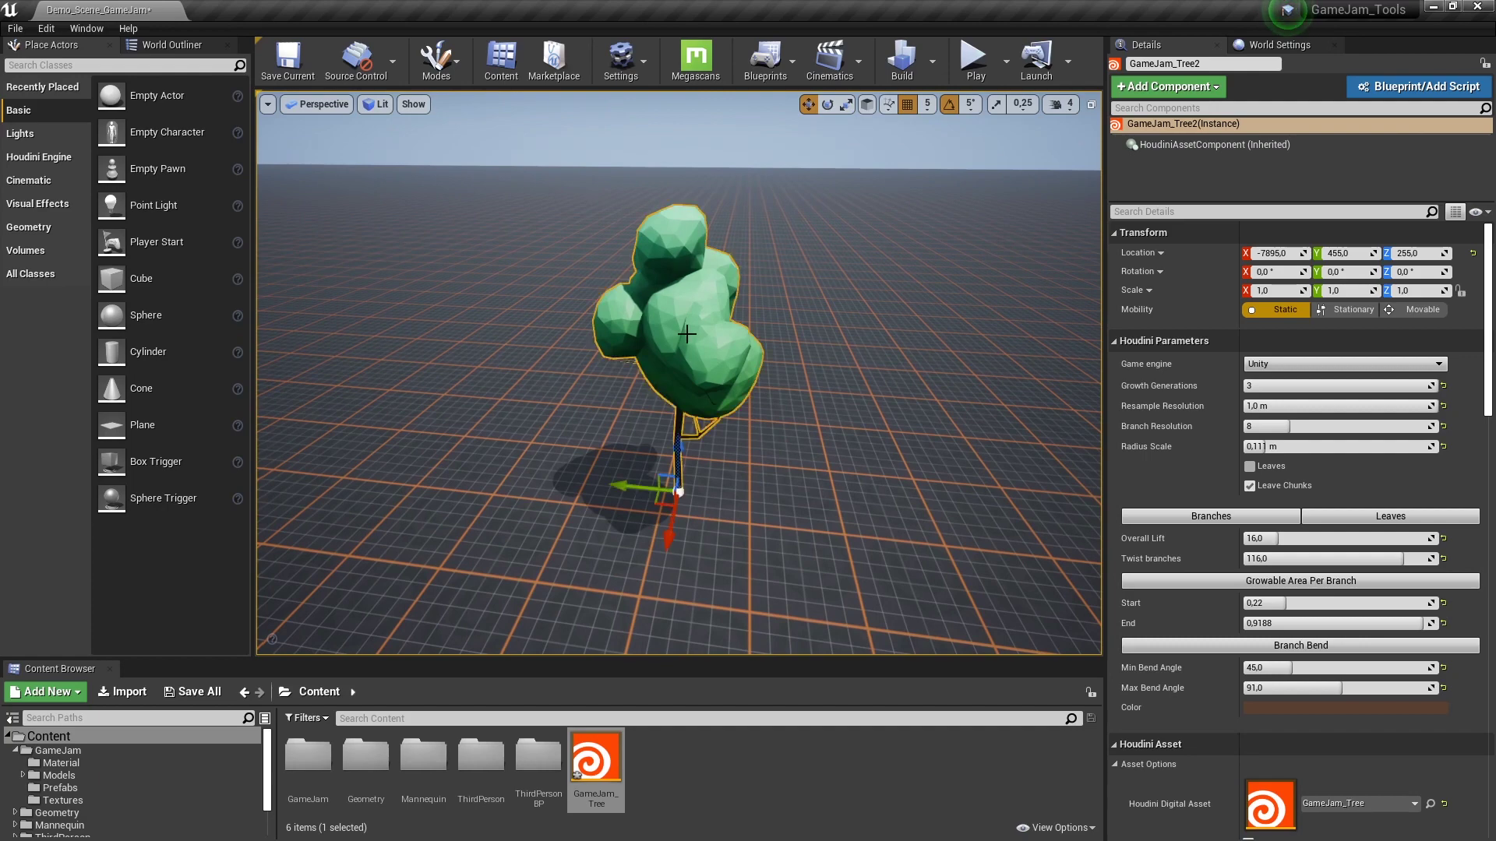
pyautogui.press('g')
pyautogui.press('a')
pyautogui.moveTo(690, 350); pyautogui.dragTo(724, 331, button='right')
pyautogui.click(727, 274)
pyautogui.moveTo(731, 227); pyautogui.dragTo(730, 255)
pyautogui.press('a')
pyautogui.moveTo(756, 311); pyautogui.dragTo(863, 297, button='right')
pyautogui.moveTo(661, 331); pyautogui.dragTo(662, 290)
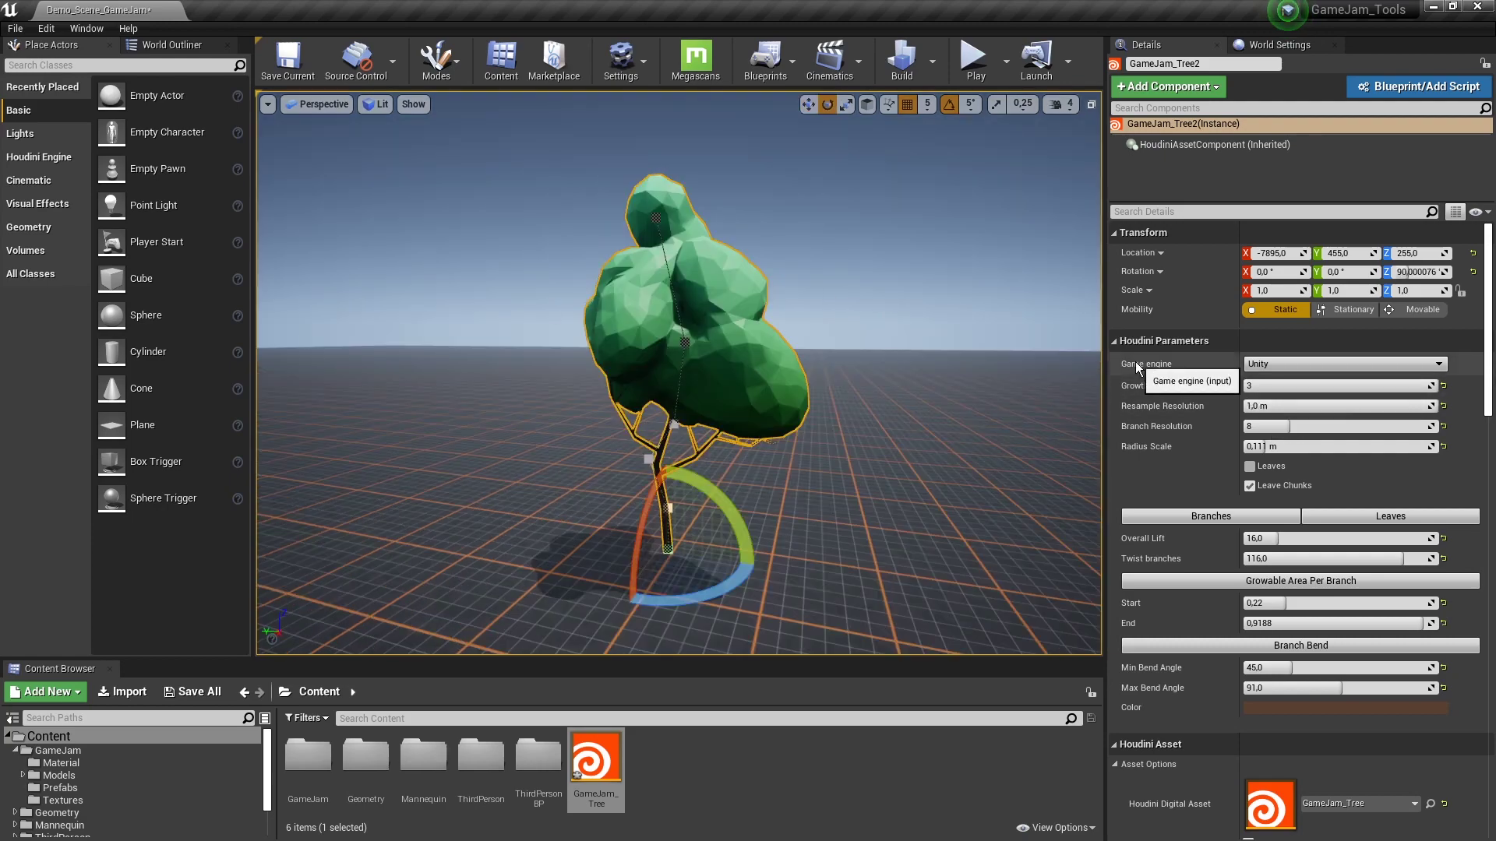
# Set the tree asset's bake folder to /Game/GameJam/Models
pyautogui.scroll(-6, 1134, 362)
pyautogui.scroll(-3, 1134, 362)
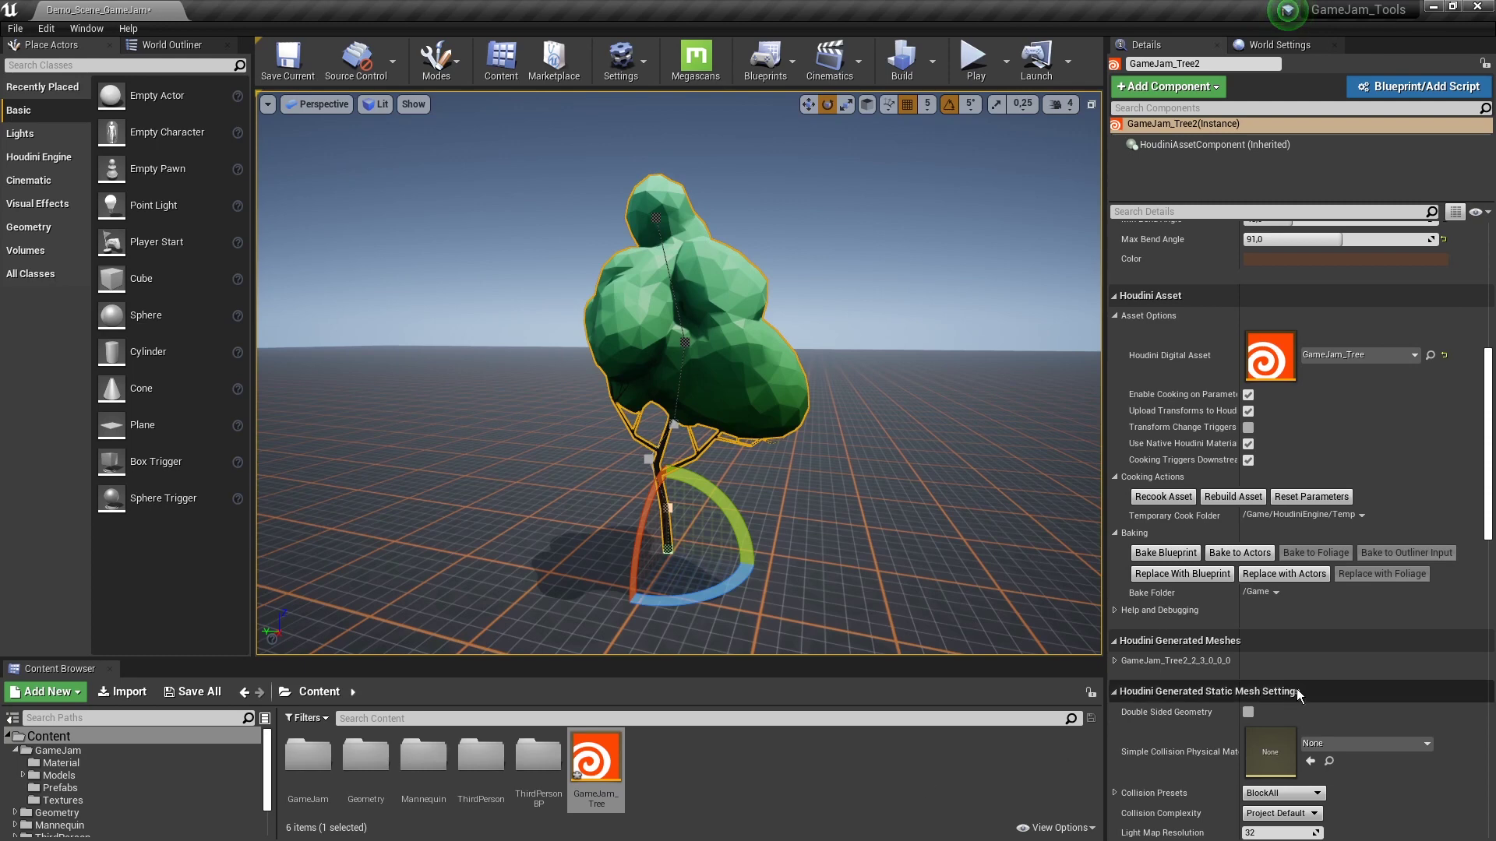
pyautogui.click(1275, 593)
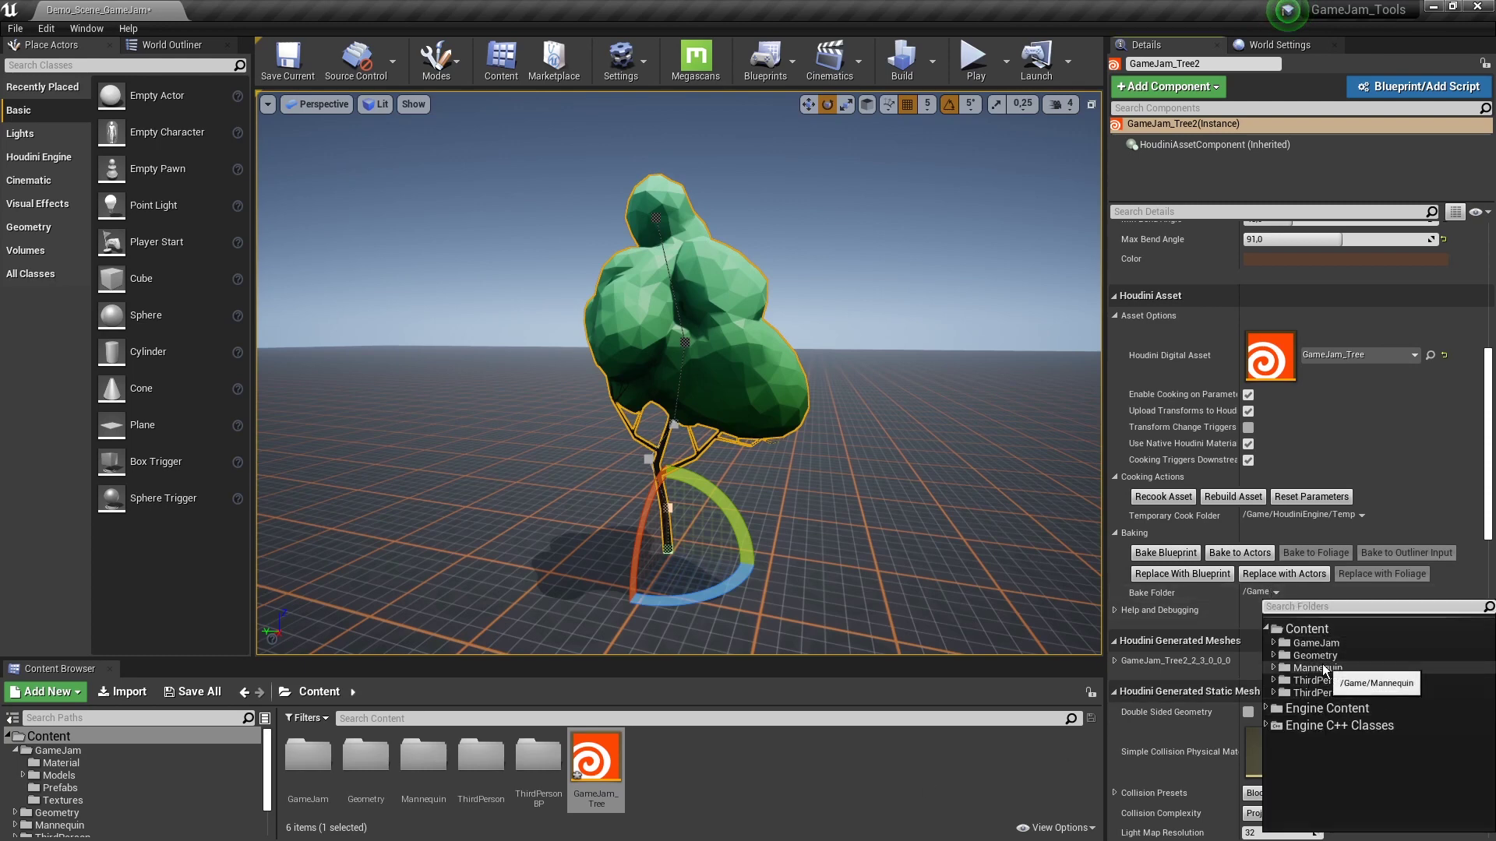
pyautogui.click(1284, 590)
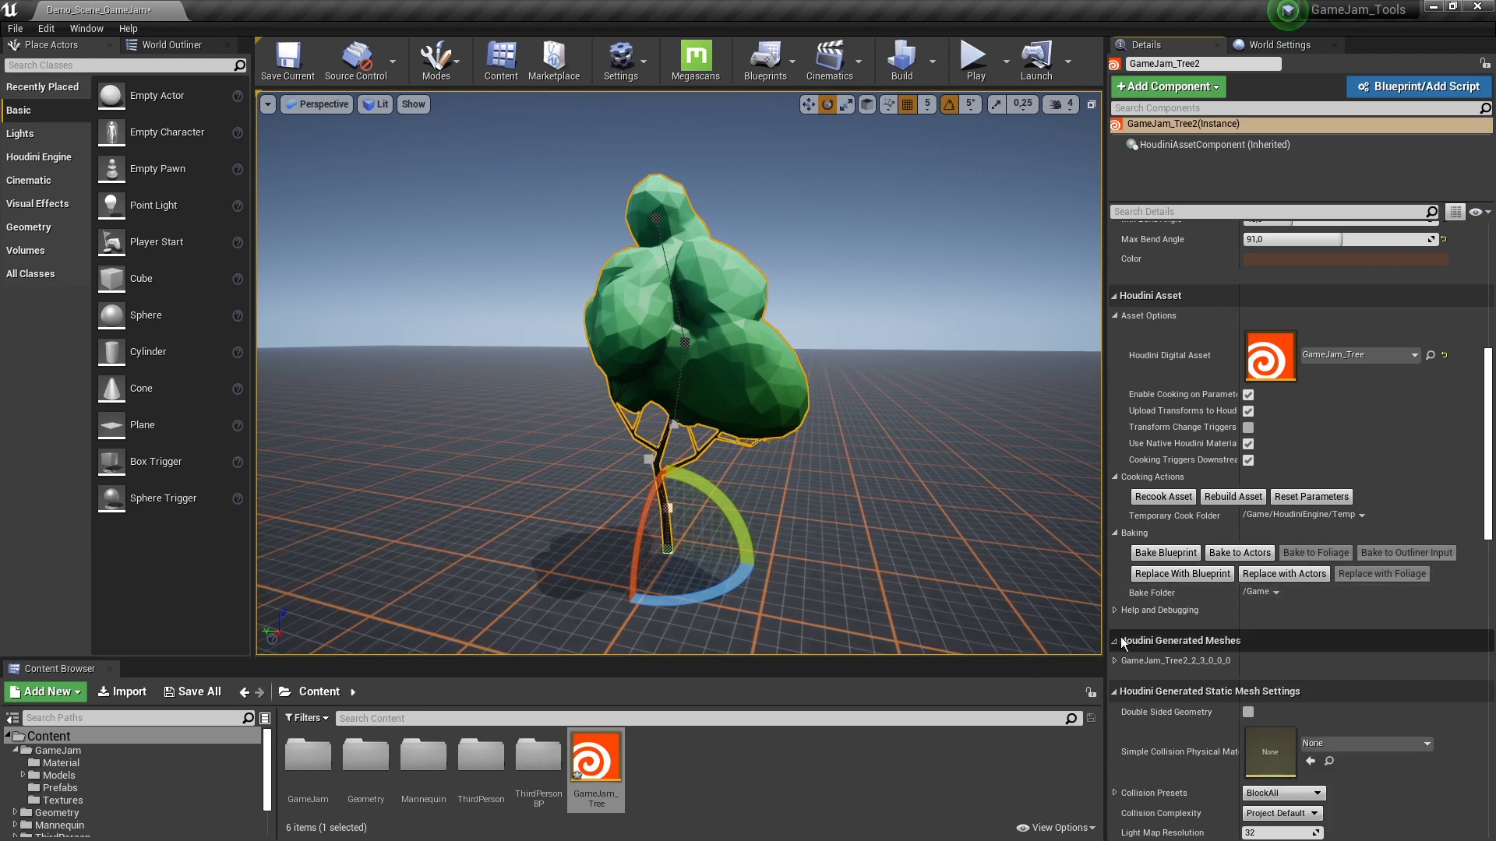
pyautogui.click(1275, 592)
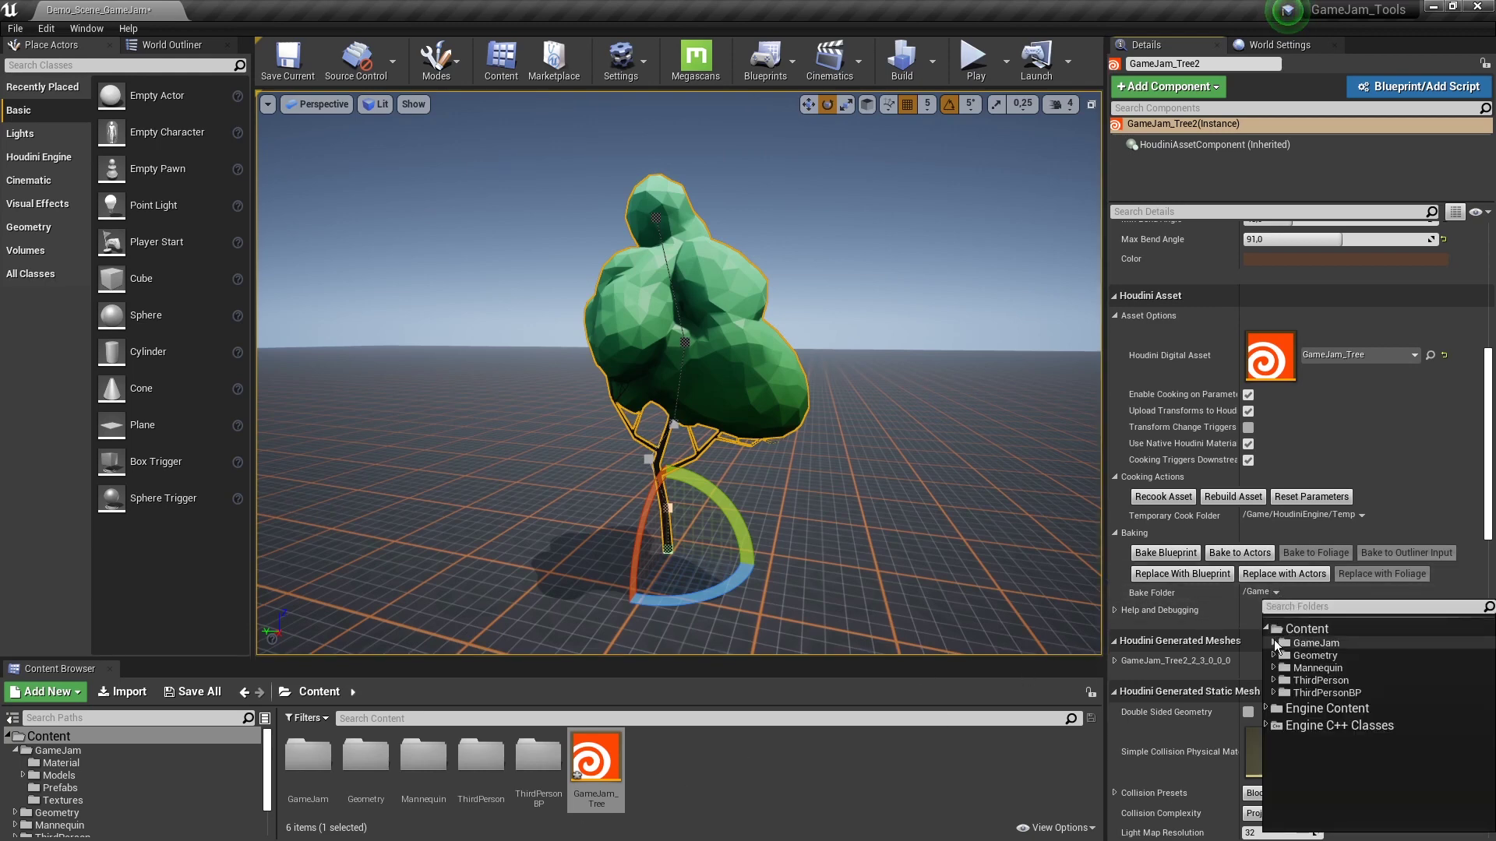
pyautogui.click(1274, 642)
pyautogui.click(1301, 668)
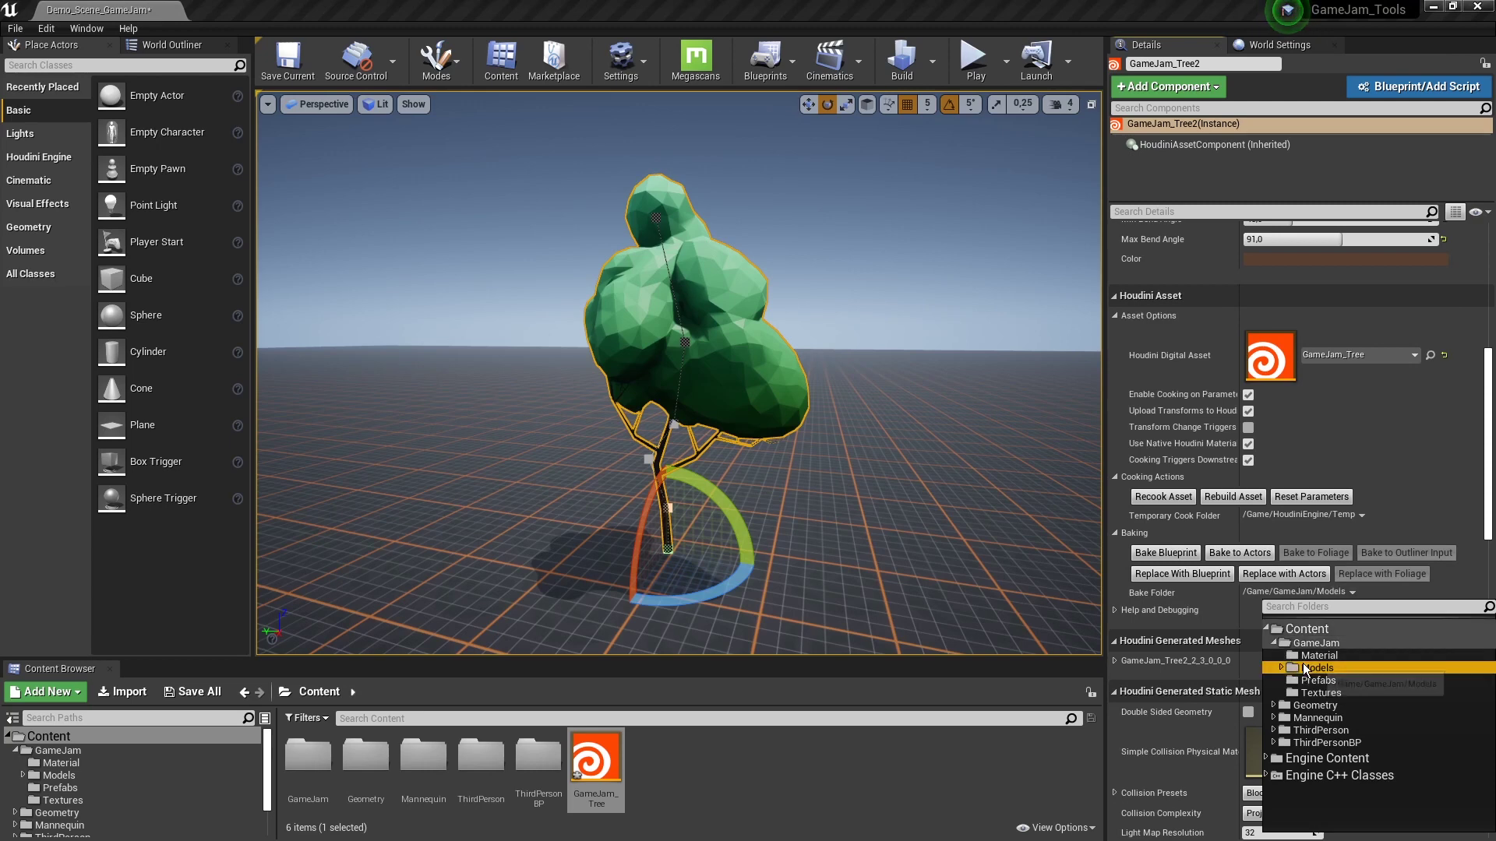
pyautogui.click(1391, 592)
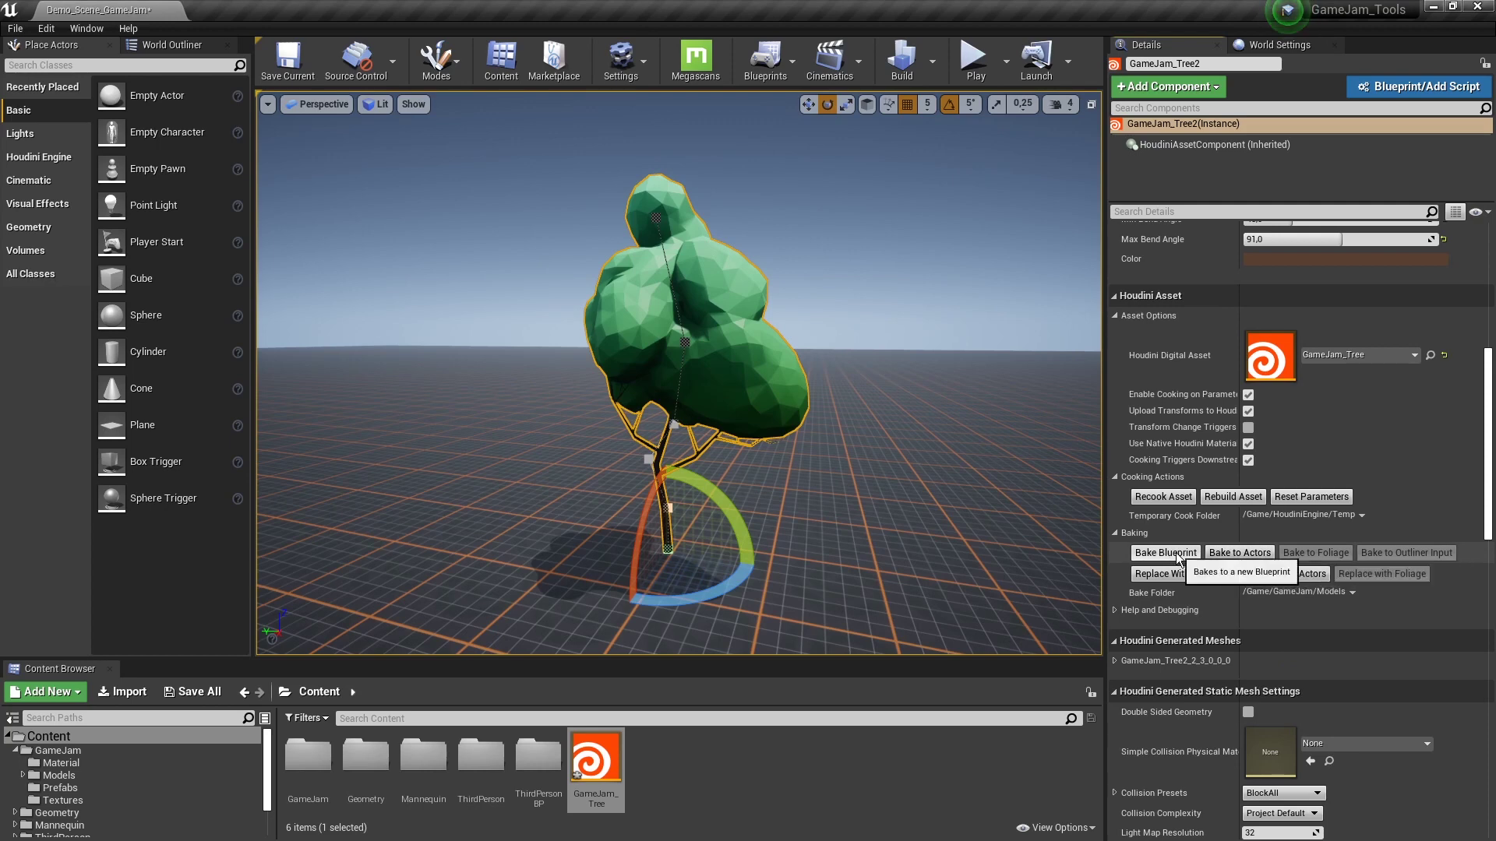
# Bake the tree to actors and place the baked static mesh from the Models folder beside the original
pyautogui.click(1220, 554)
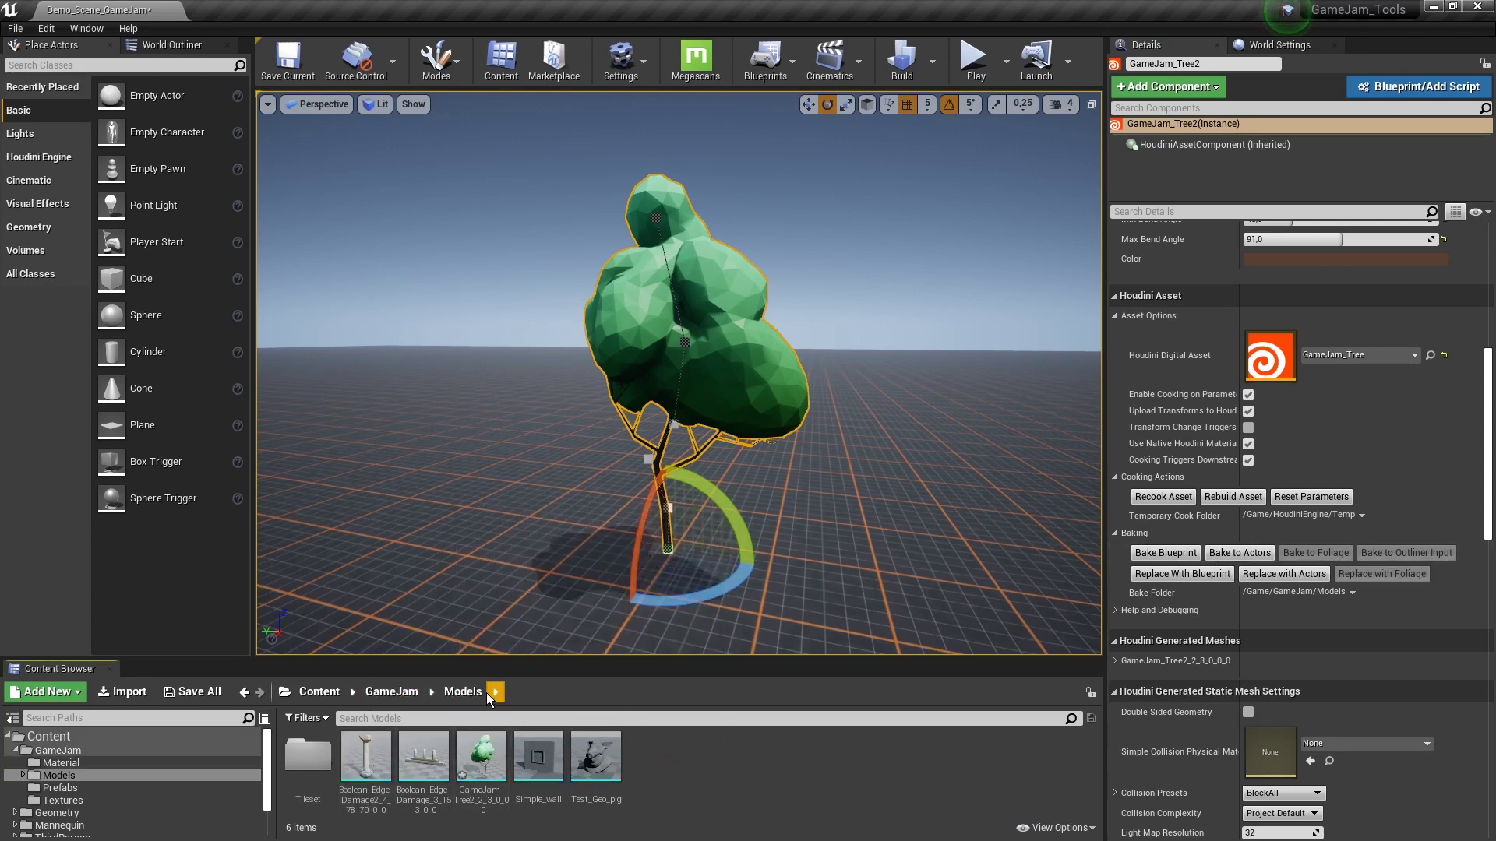
pyautogui.moveTo(481, 765); pyautogui.dragTo(377, 570)
pyautogui.press('s')
pyautogui.moveTo(659, 357); pyautogui.dragTo(691, 400, button='right')
# Reshape the Houdini tree by moving two of its trunk curve's control points in the viewport
pyautogui.click(690, 393)
pyautogui.press('w')
pyautogui.press('s')
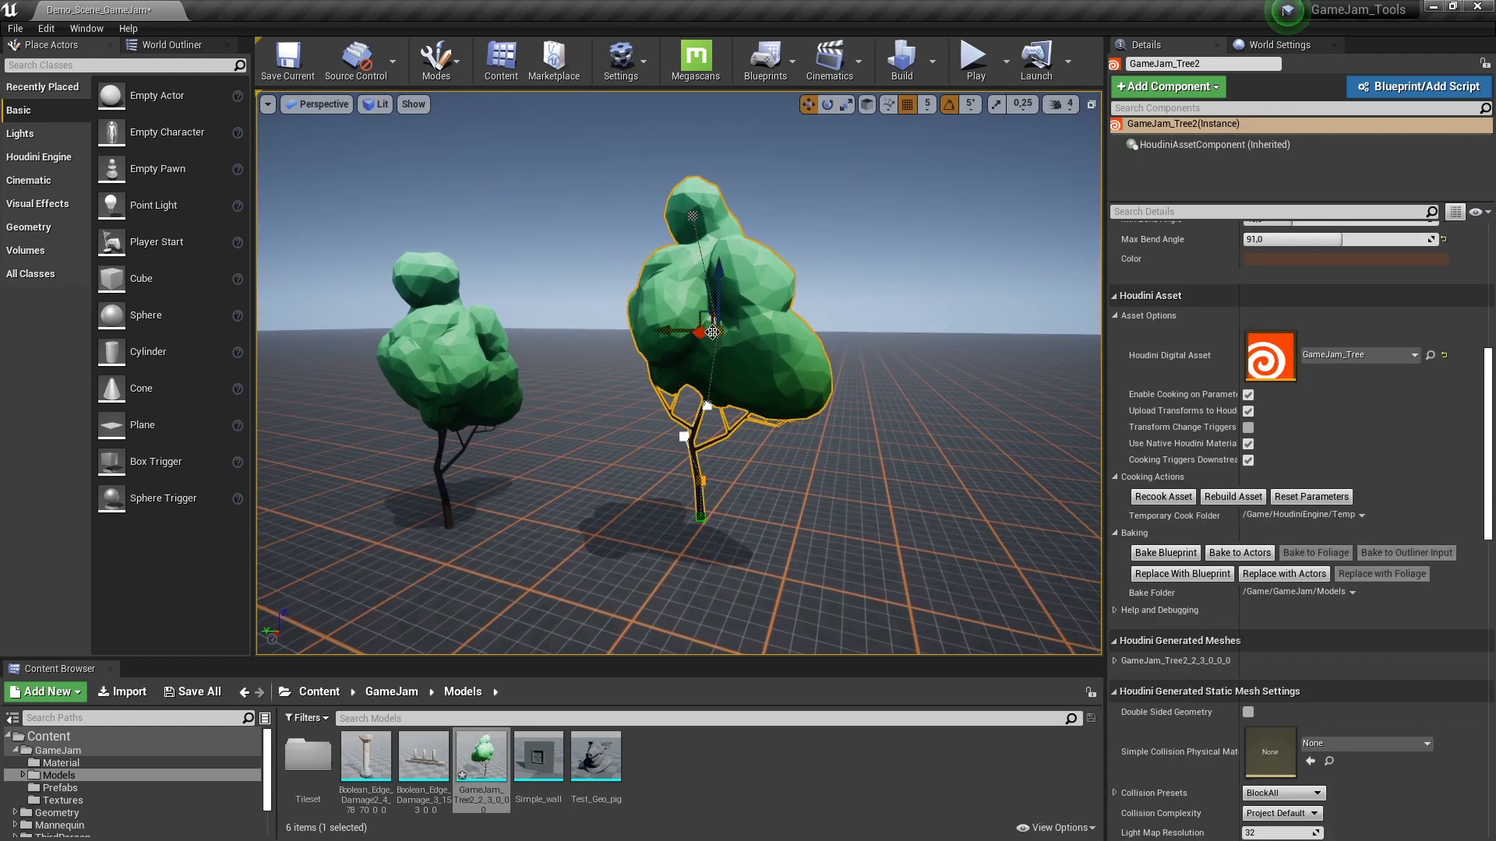
pyautogui.moveTo(698, 316)
pyautogui.mouseDown()
pyautogui.moveTo(662, 317)
pyautogui.moveTo(678, 322)
pyautogui.mouseUp()
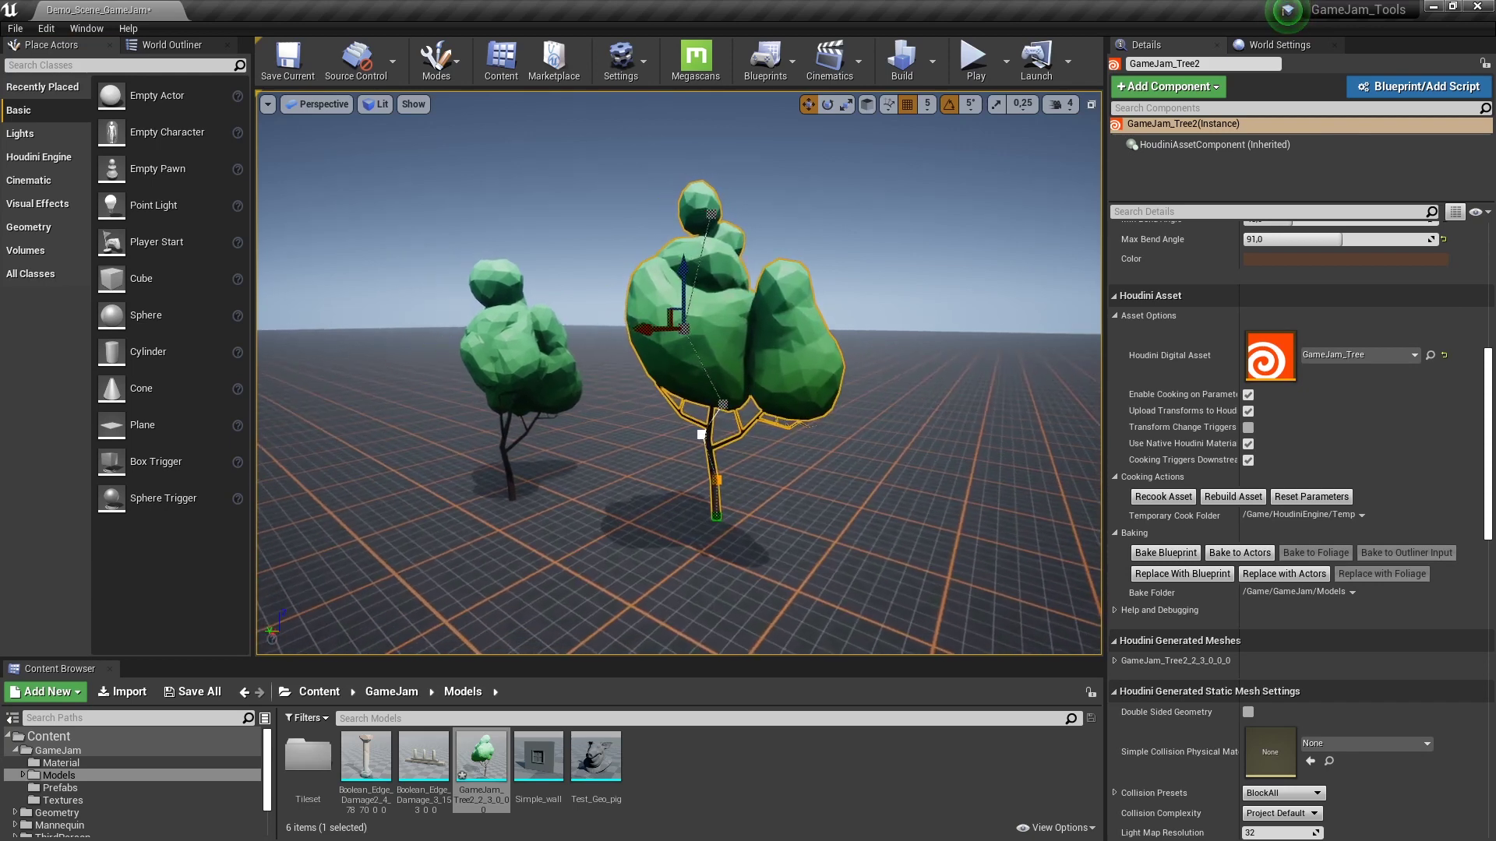
pyautogui.click(723, 406)
pyautogui.moveTo(714, 412); pyautogui.dragTo(680, 409)
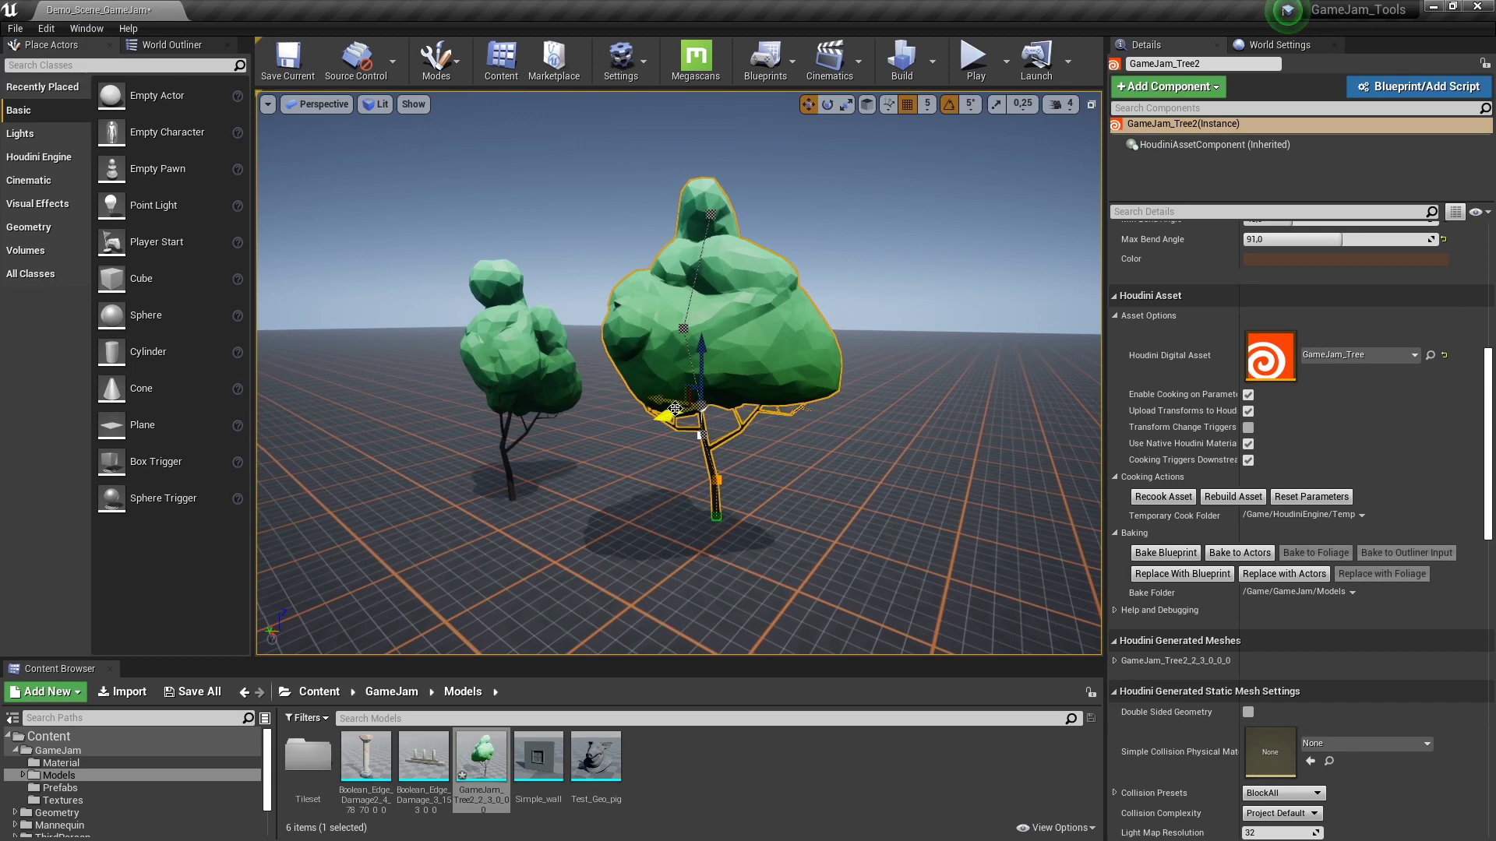
pyautogui.moveTo(680, 409); pyautogui.dragTo(703, 409)
pyautogui.moveTo(763, 238); pyautogui.dragTo(764, 206, button='right')
pyautogui.click(764, 238)
pyautogui.click(757, 323)
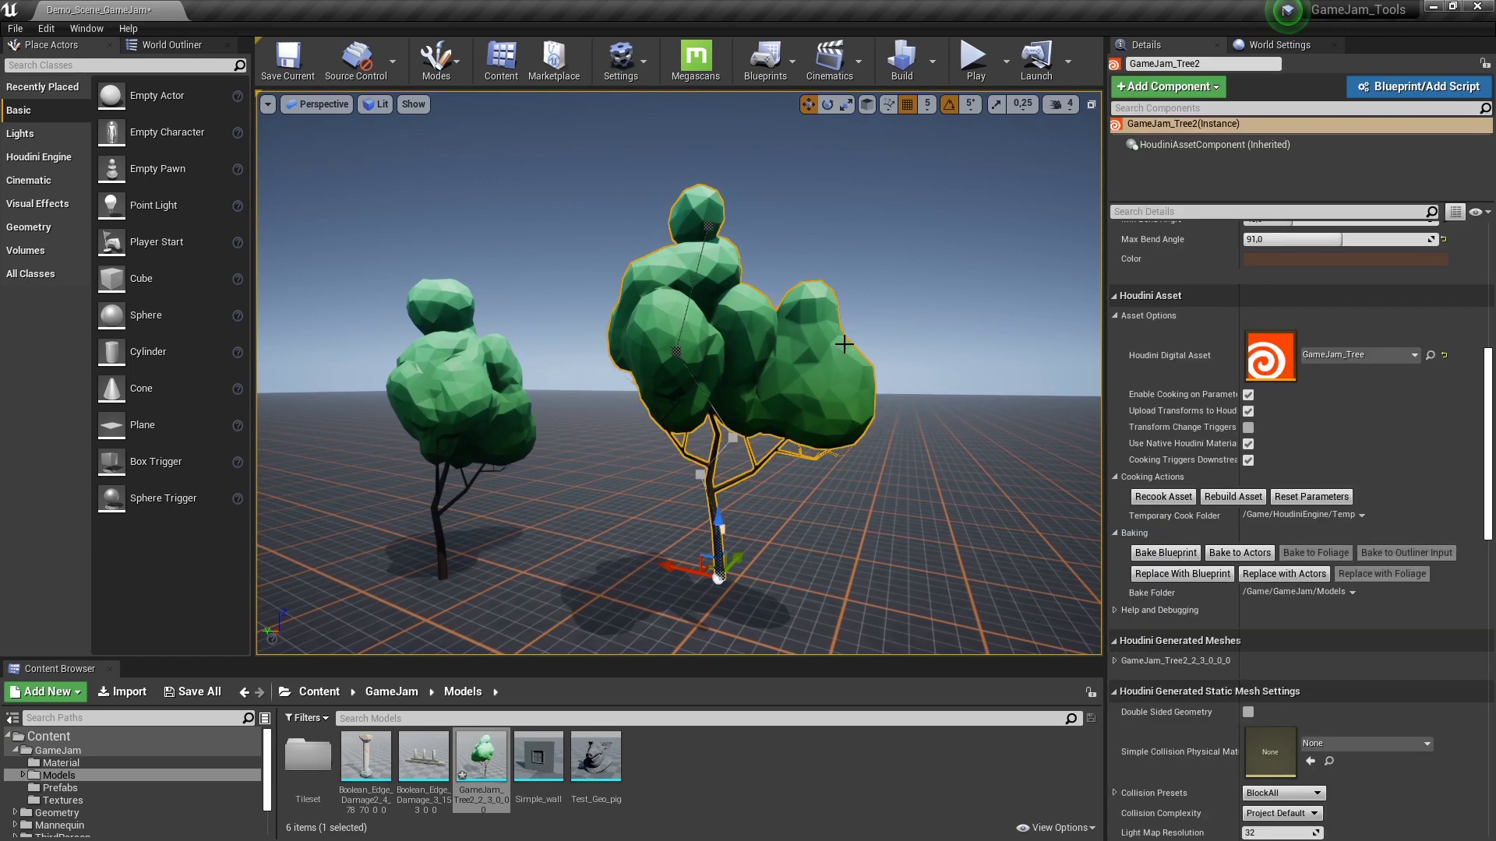
# Bake the reshaped tree to actors and place the new mesh beside the first baked tree
pyautogui.click(1240, 553)
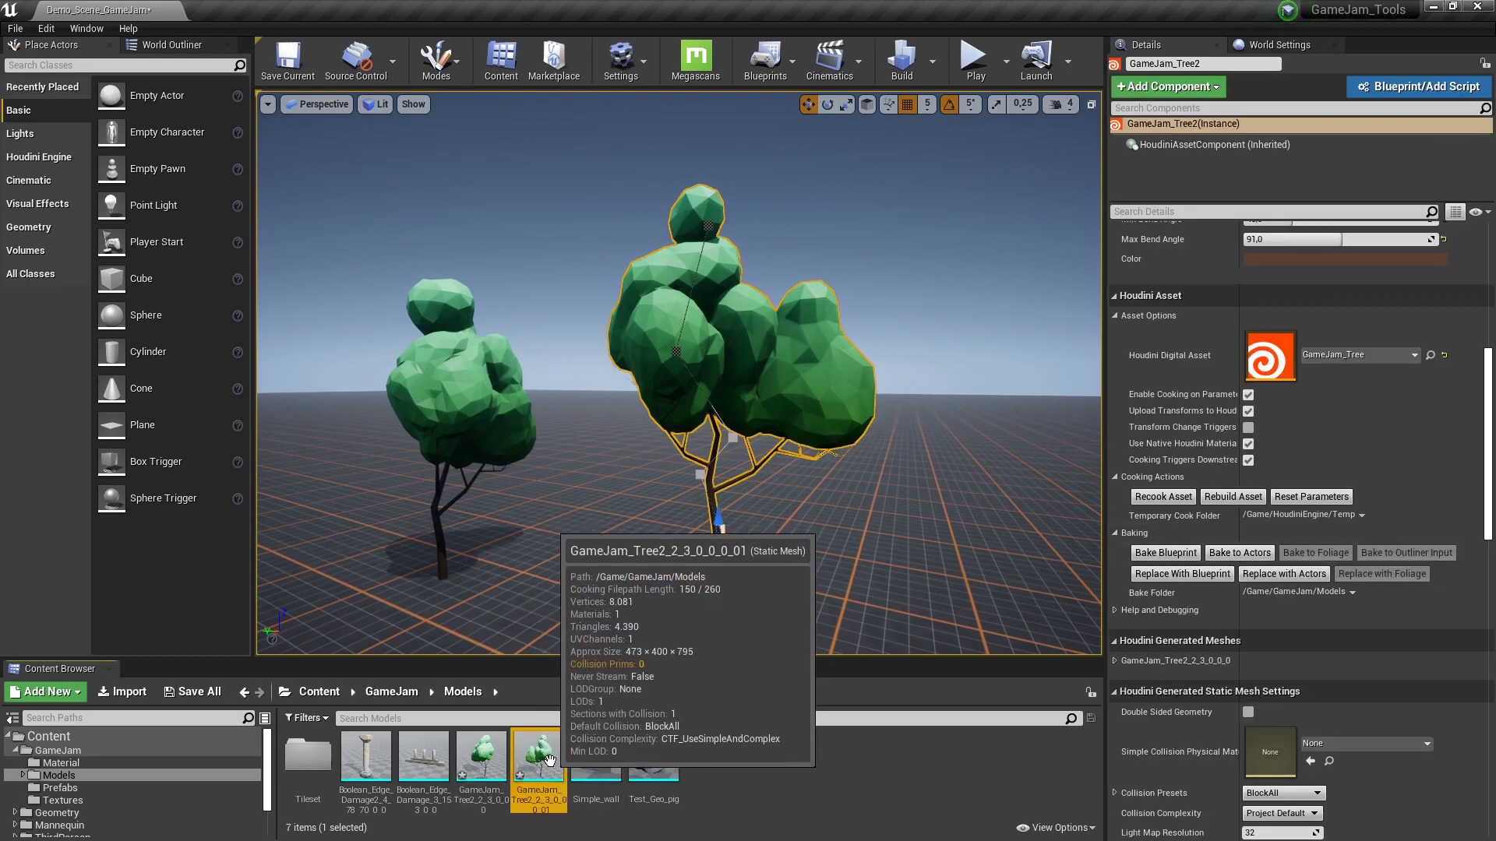
pyautogui.moveTo(549, 760); pyautogui.dragTo(291, 586)
pyautogui.moveTo(292, 585); pyautogui.dragTo(261, 581, button='right')
# Rotate the newly placed tree mesh around its vertical axis
pyautogui.press('e')
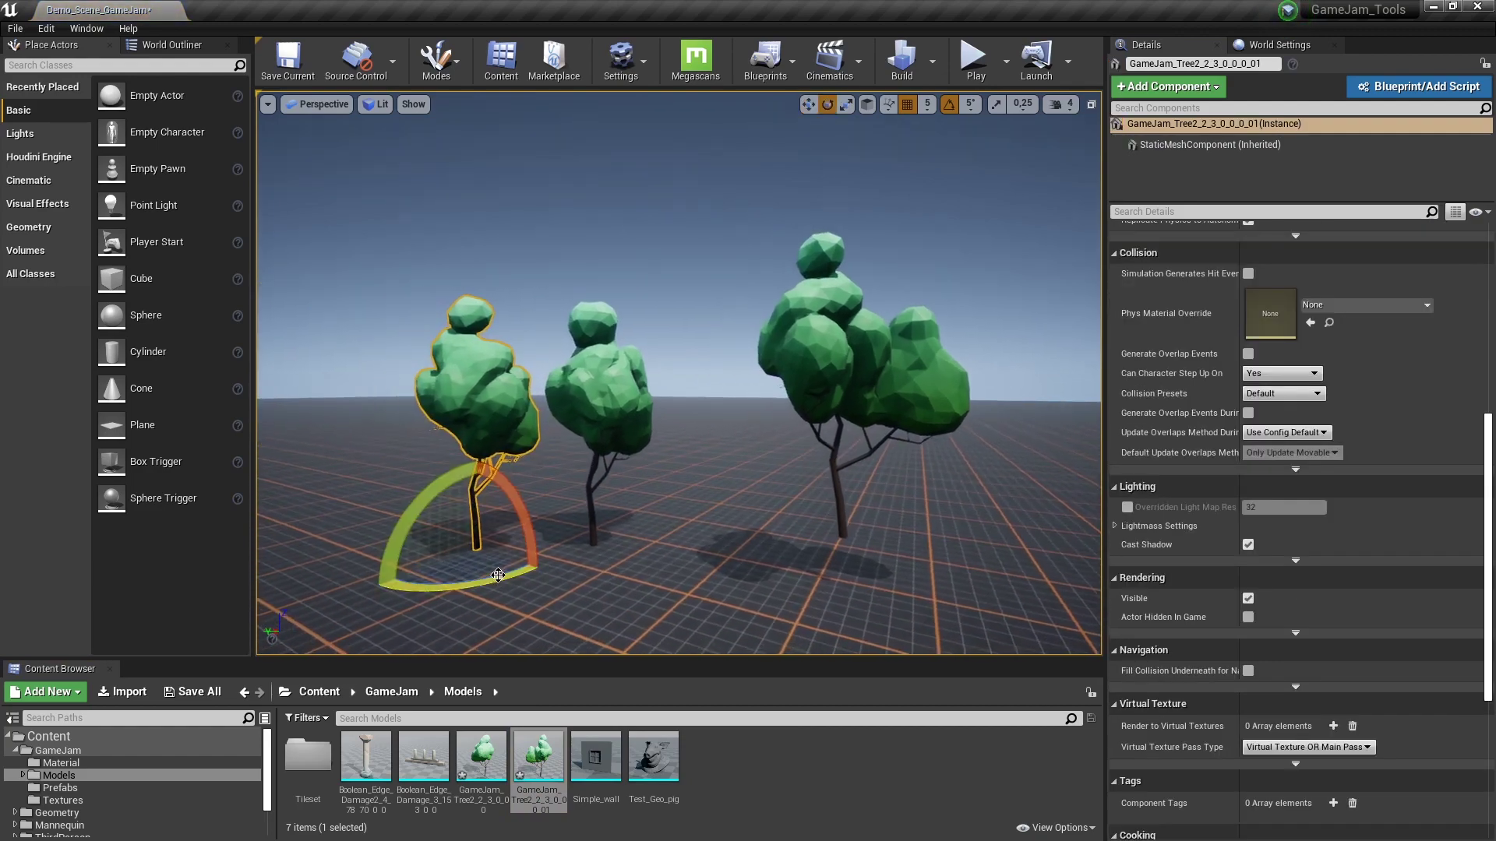
pyautogui.moveTo(497, 575); pyautogui.dragTo(624, 567)
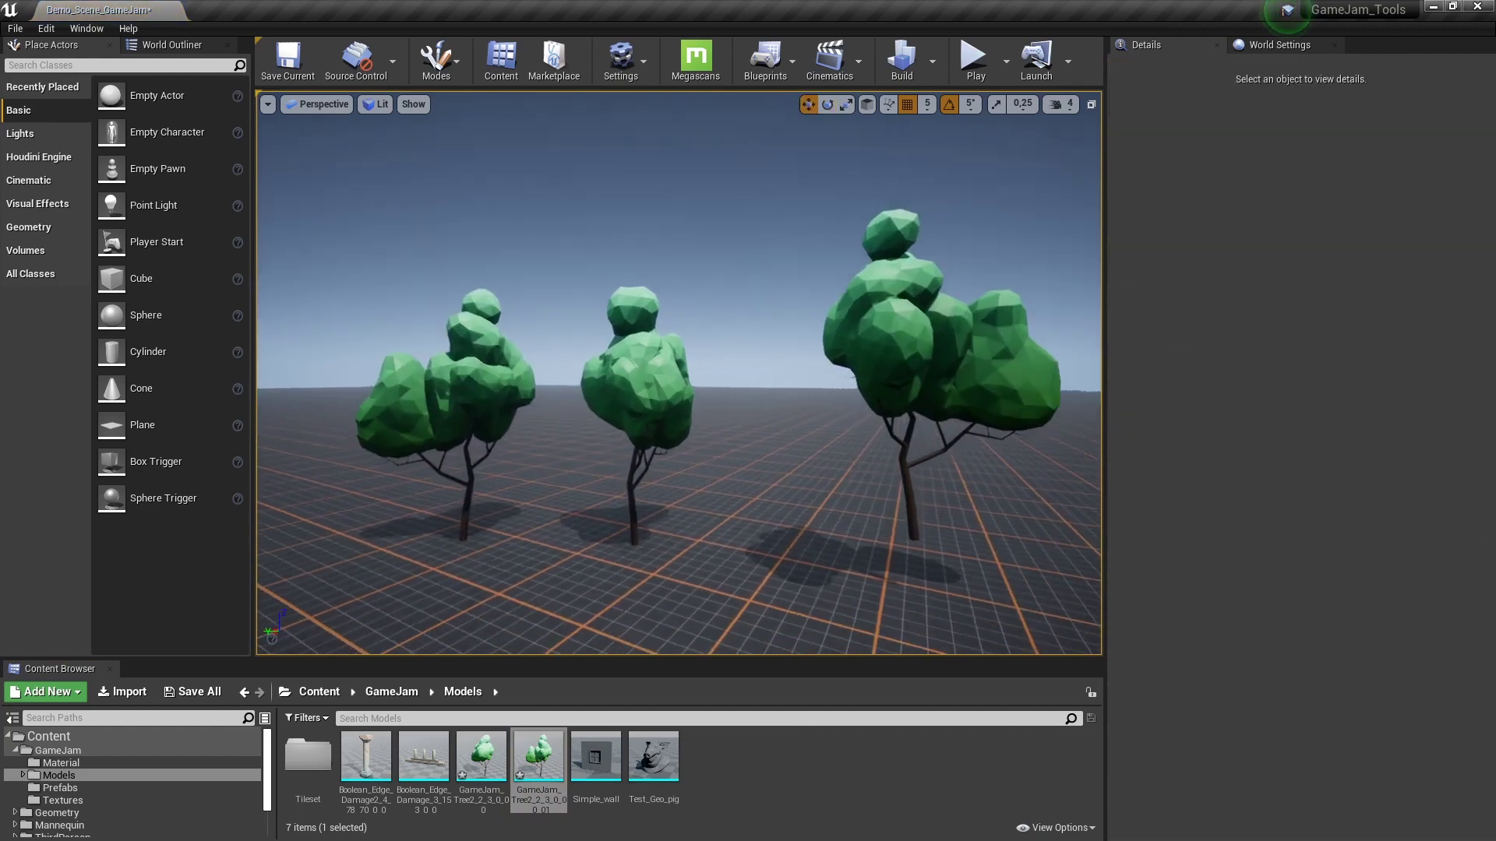
pyautogui.moveTo(515, 391); pyautogui.dragTo(515, 391, button='right')
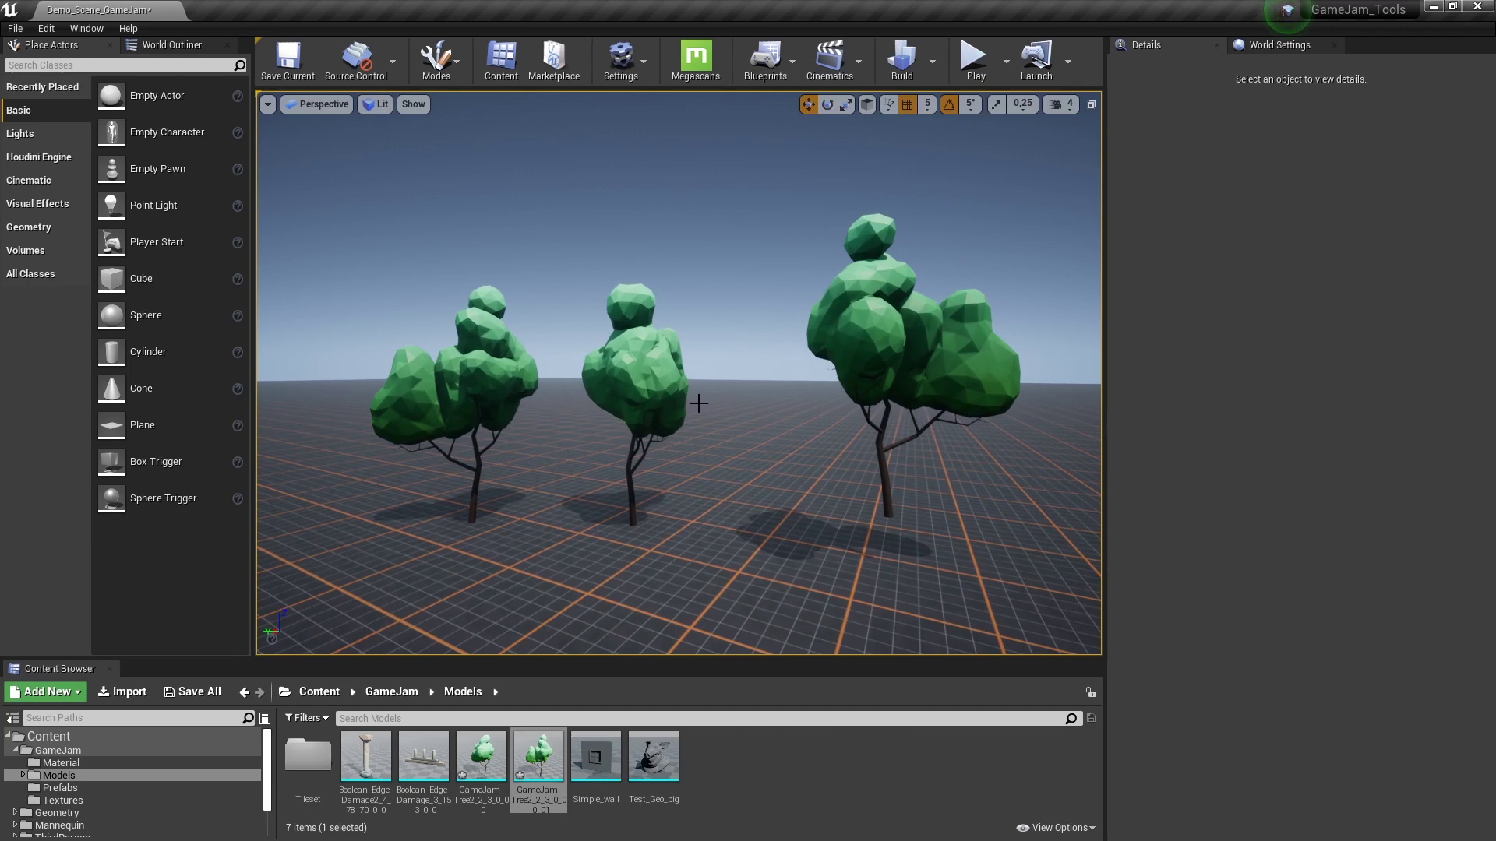
pyautogui.moveTo(698, 398)
pyautogui.mouseDown()
pyautogui.moveTo(701, 421)
pyautogui.moveTo(701, 401)
pyautogui.mouseUp()
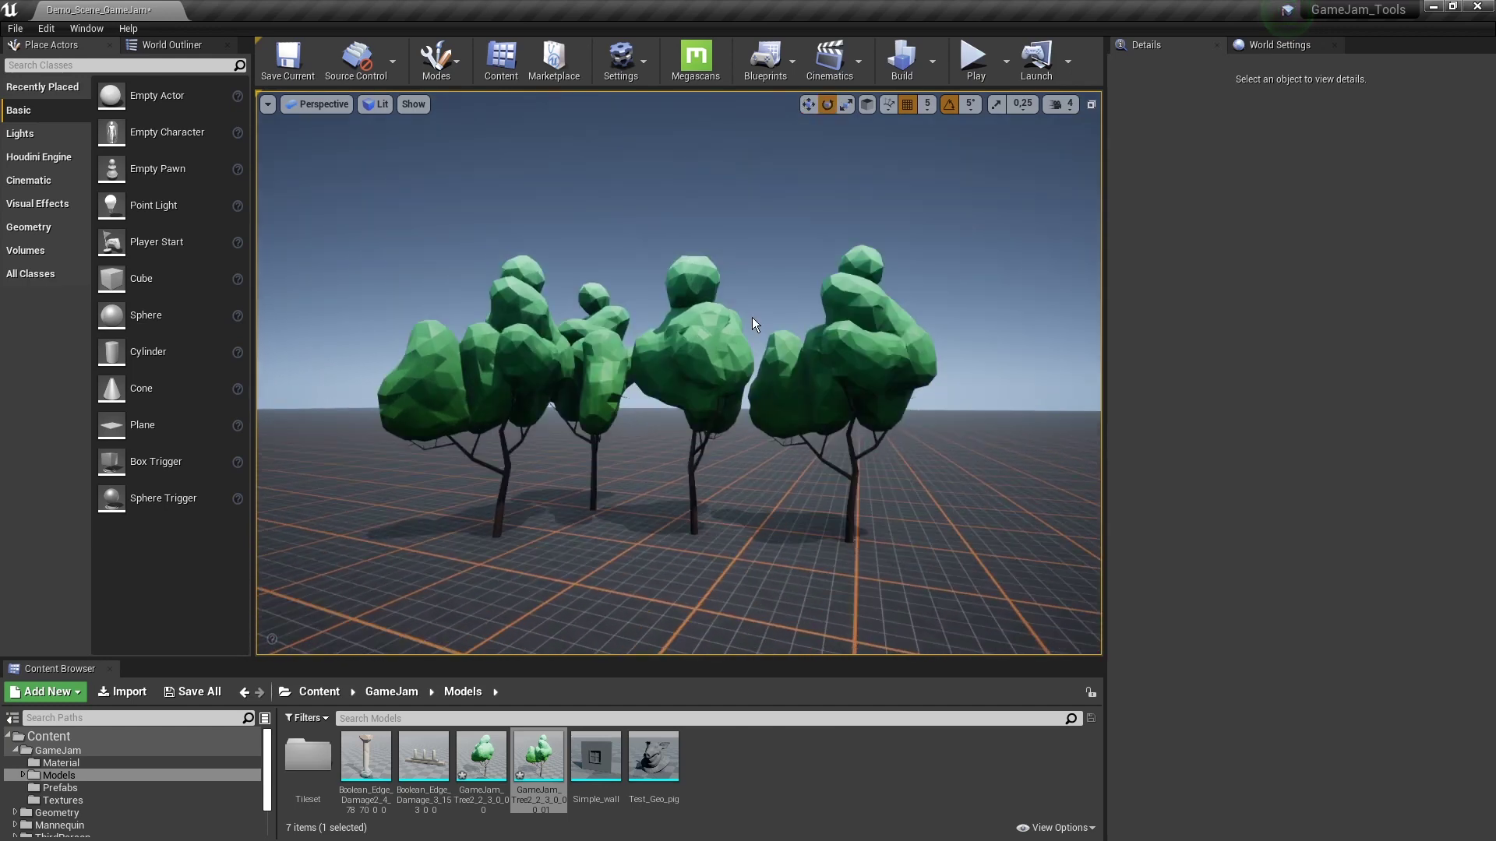